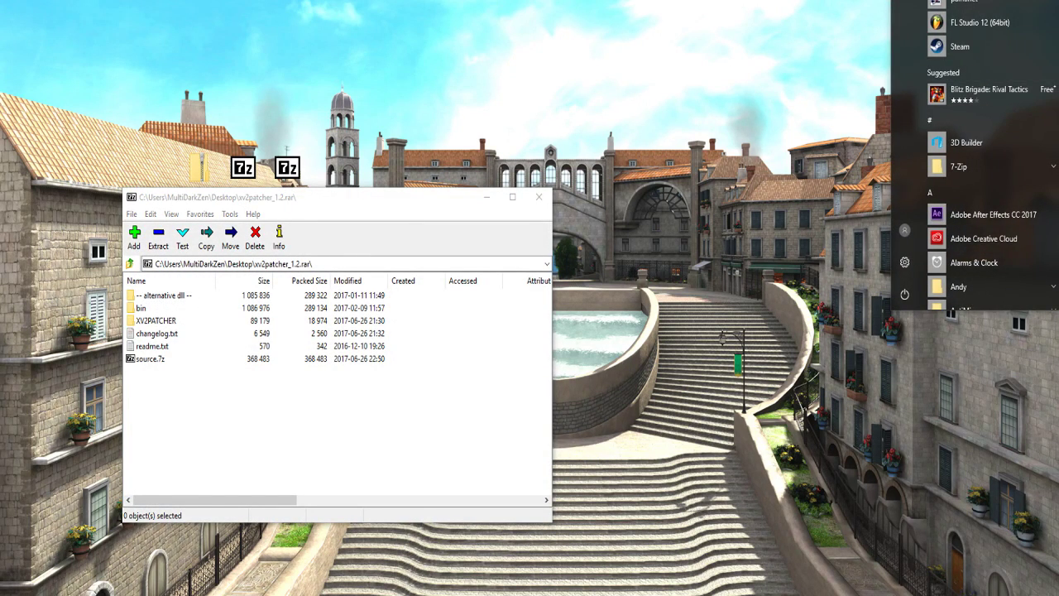
- Open a File Explorer window and go to C:\Program Files (x86)
key(super+e)
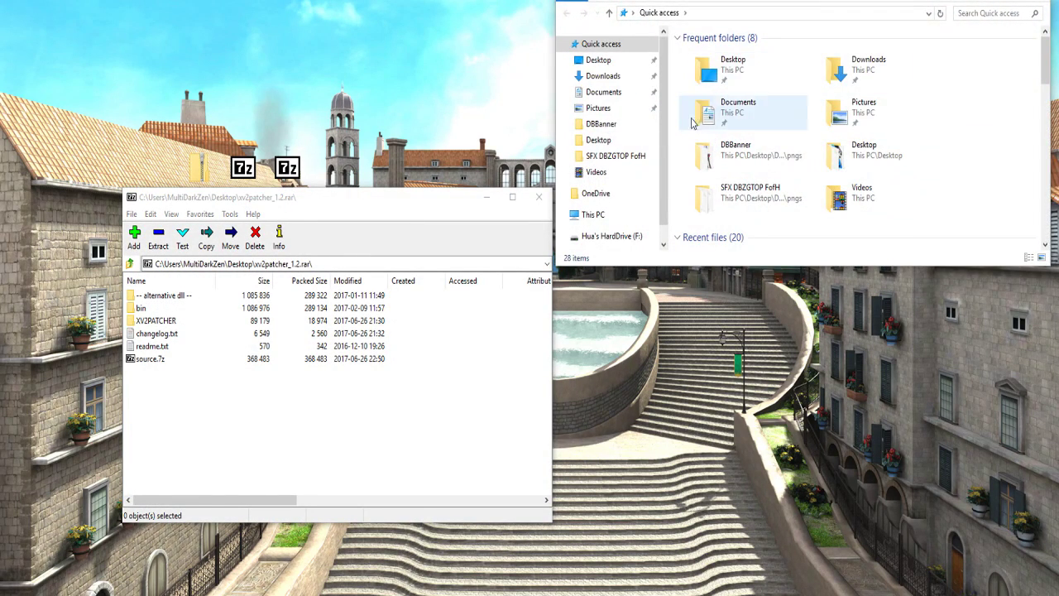
scroll(629, 144, down, 1)
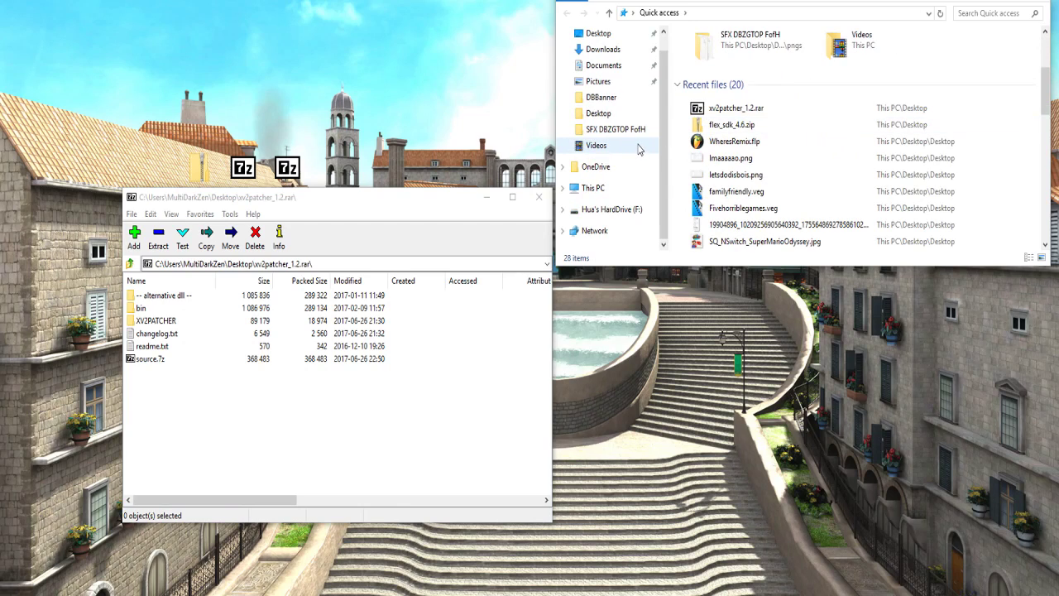
click(600, 191)
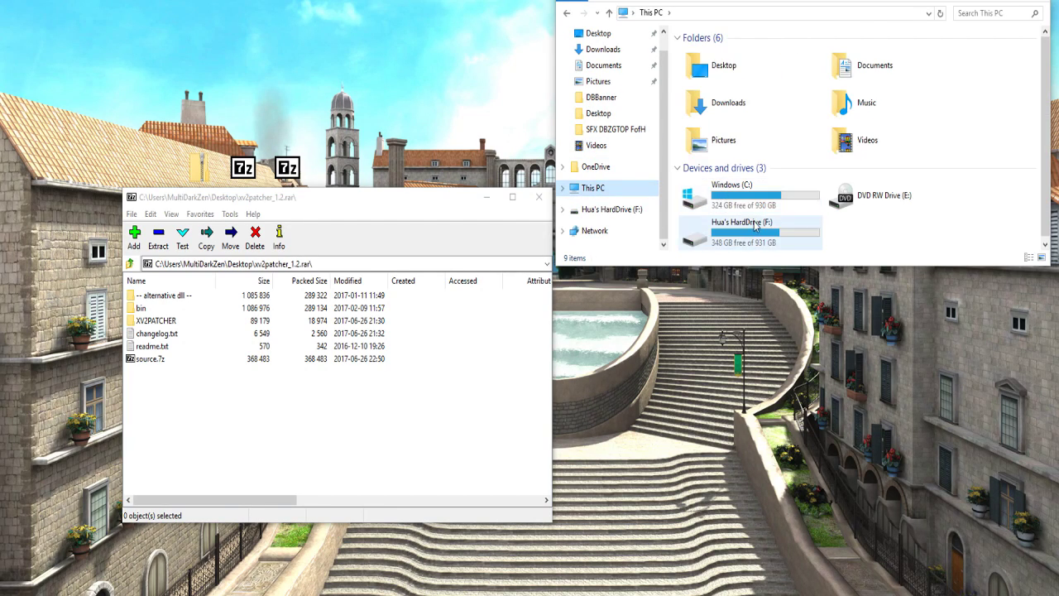
click(763, 190)
double_click(763, 190)
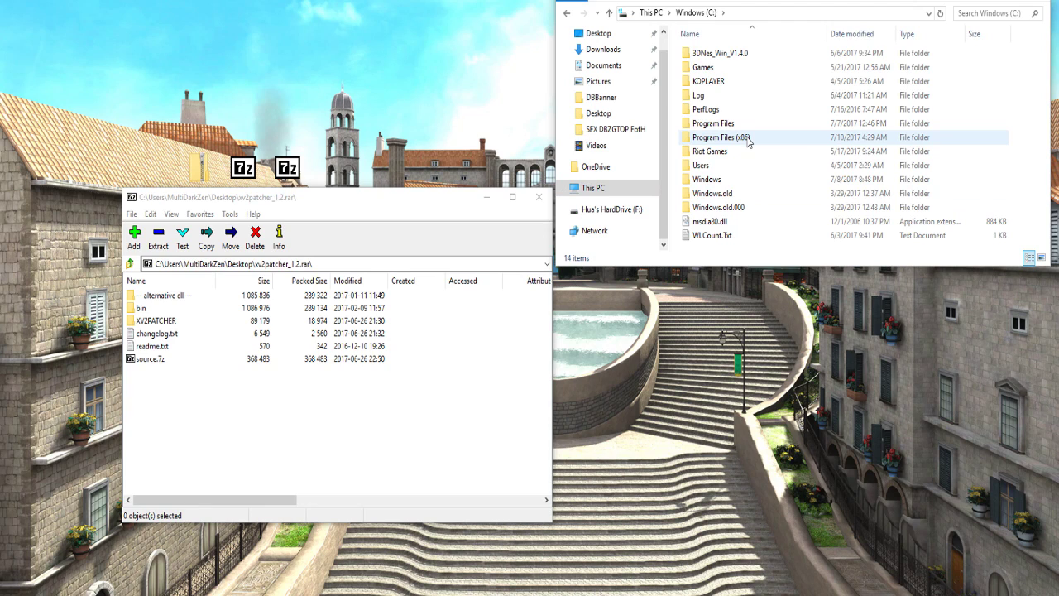
double_click(720, 138)
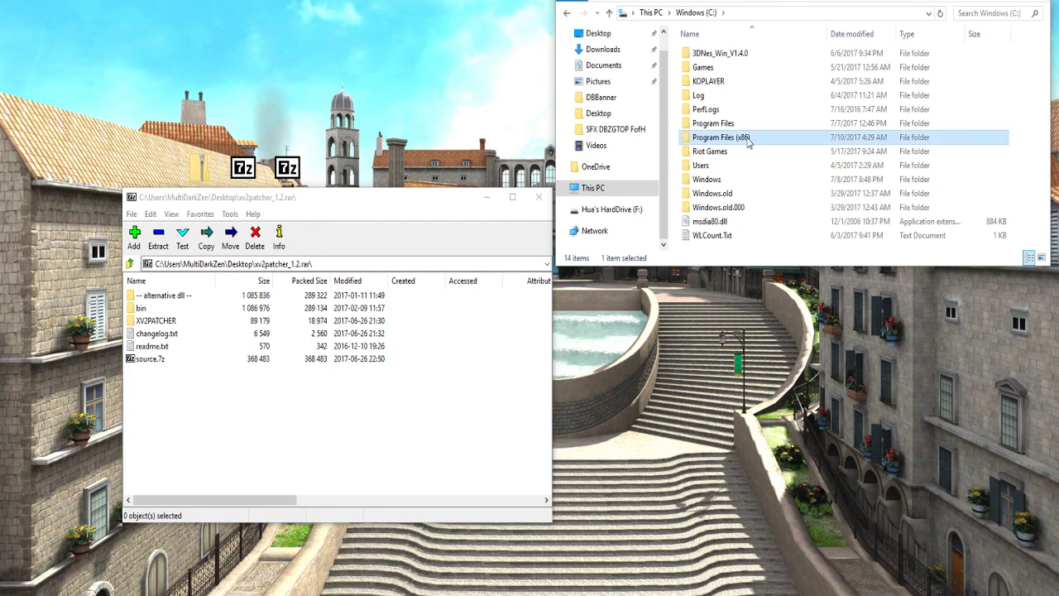
- Browse through Steam\steamapps\common into the DB Xenoverse 2 folder
scroll(739, 175, down, 8)
scroll(738, 174, down, 4)
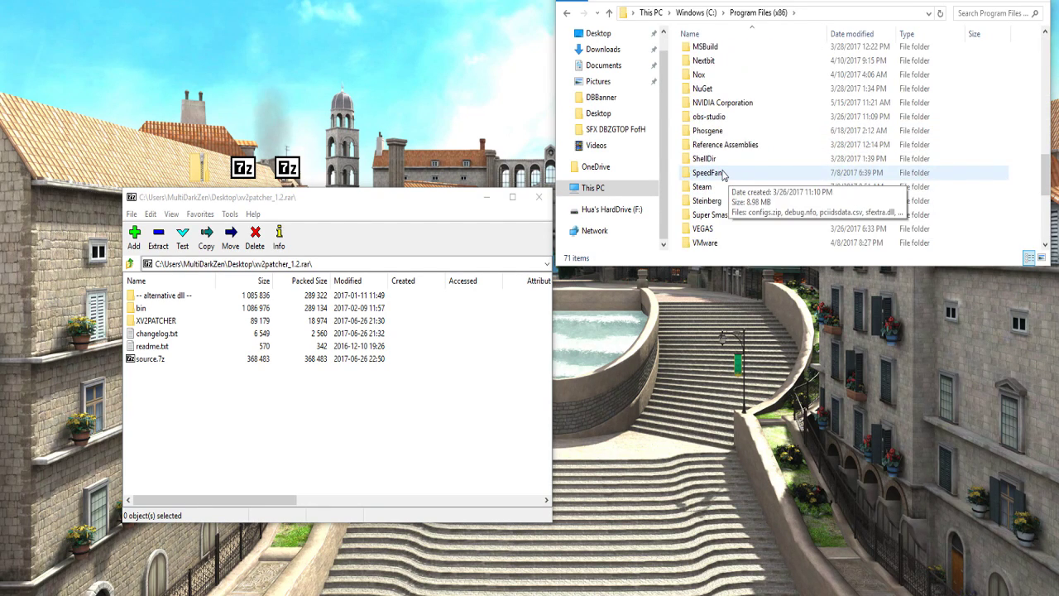
double_click(733, 189)
scroll(729, 157, down, 4)
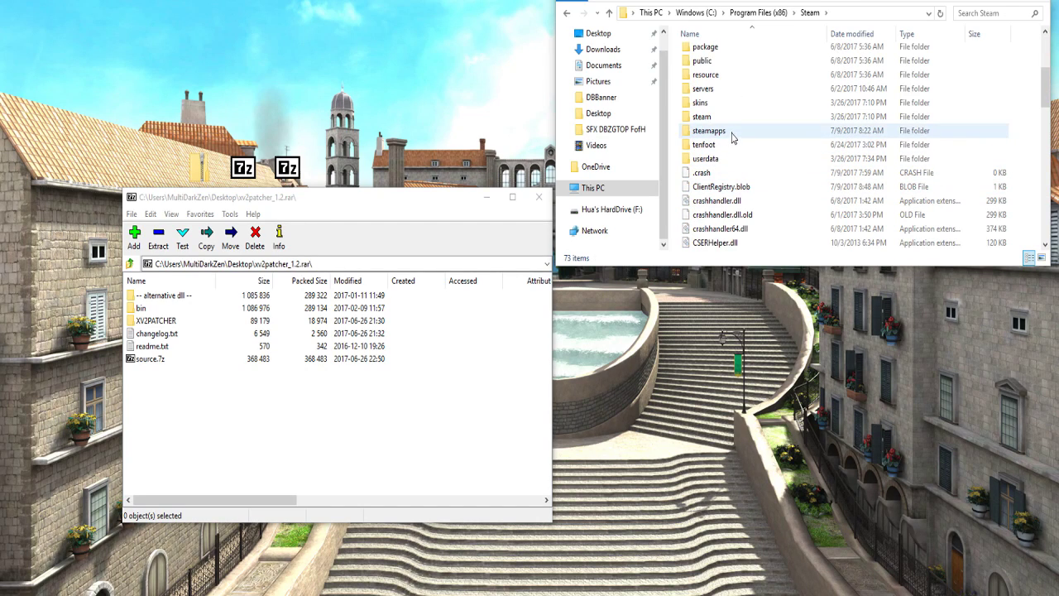
double_click(720, 130)
double_click(720, 53)
scroll(760, 124, down, 4)
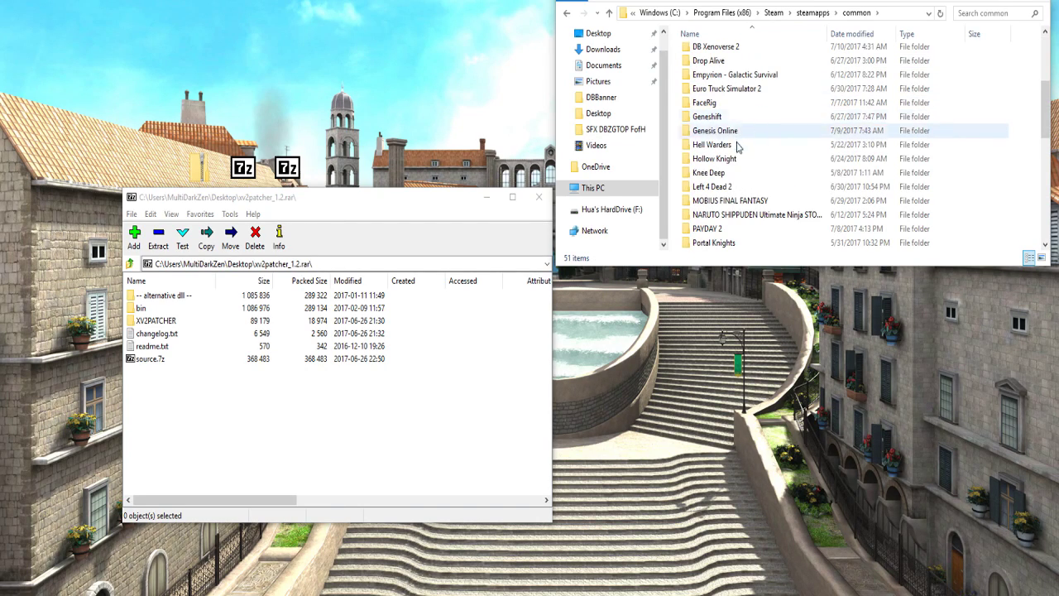
double_click(714, 46)
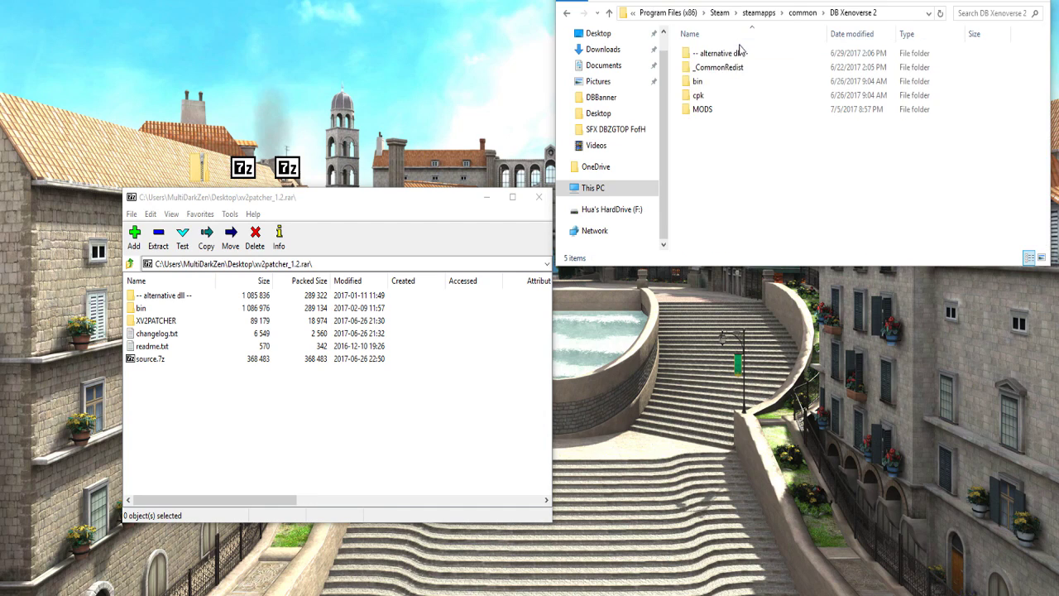
- Extract the six xv2patcher archive items into DB Xenoverse 2, overwriting same-named files
drag(168, 396, 818, 175)
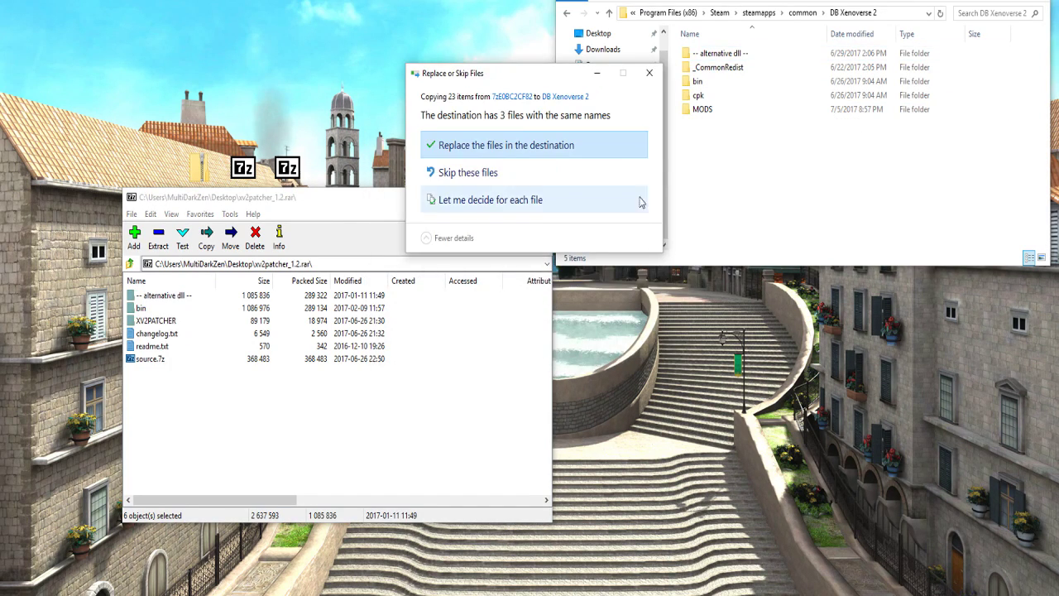
click(616, 142)
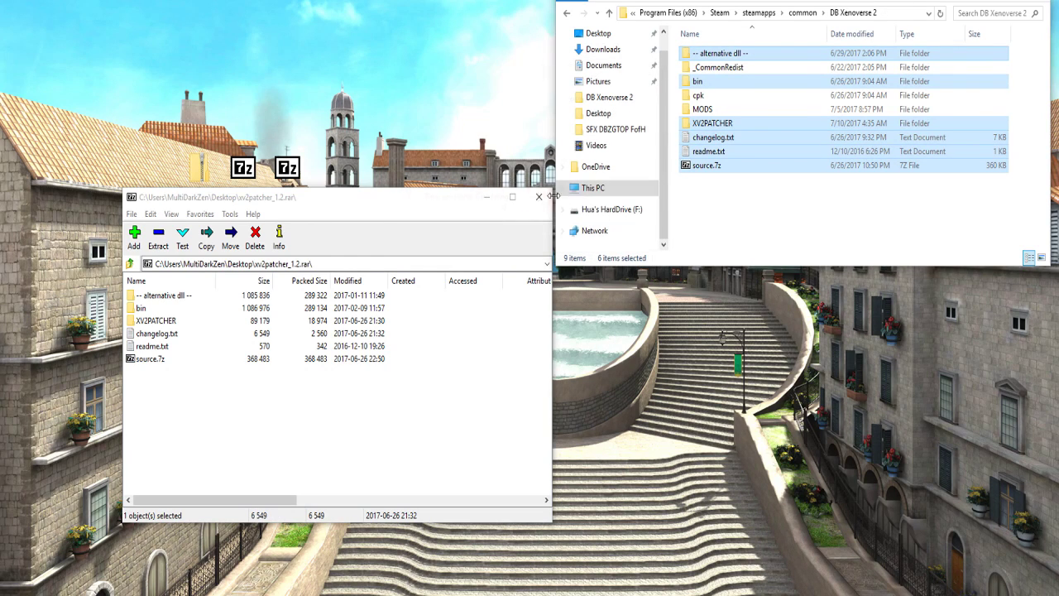
click(540, 197)
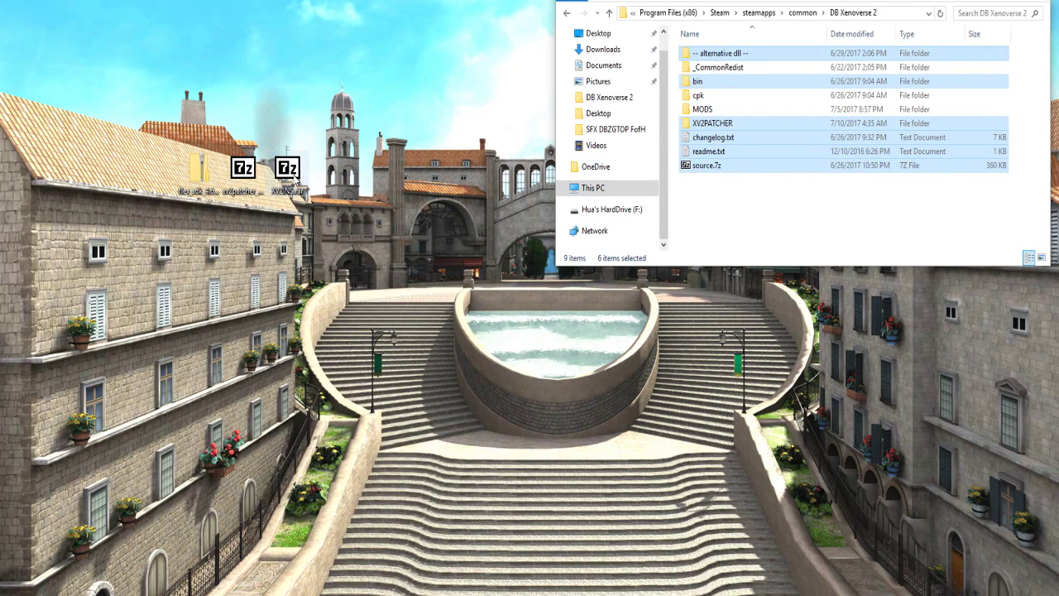
- Extract all seven XV2INS archive items into DB Xenoverse 2, replacing duplicates
double_click(293, 178)
drag(195, 431, 121, 276)
drag(159, 339, 786, 144)
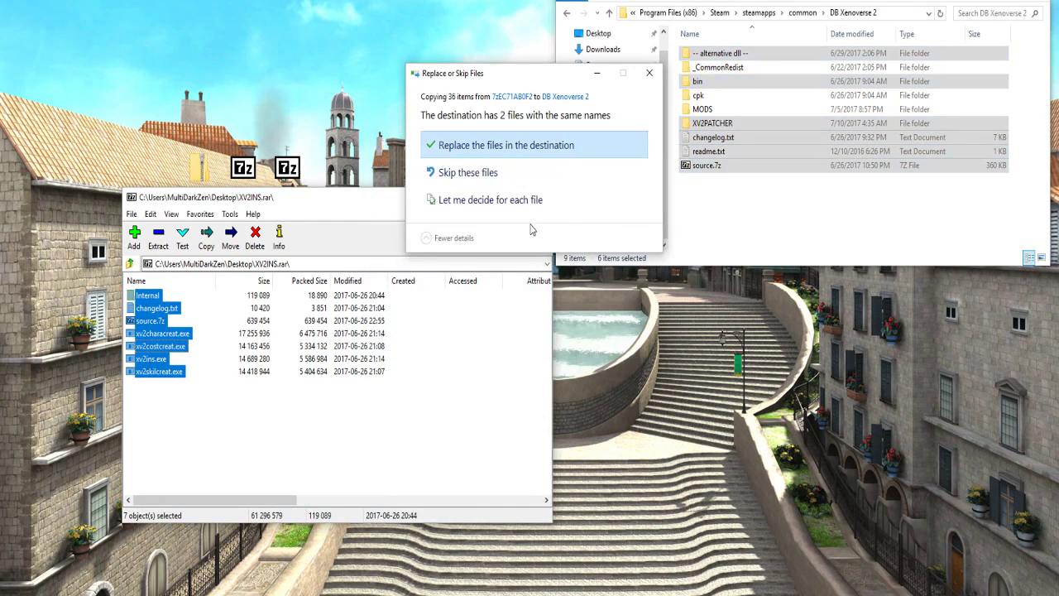
click(526, 147)
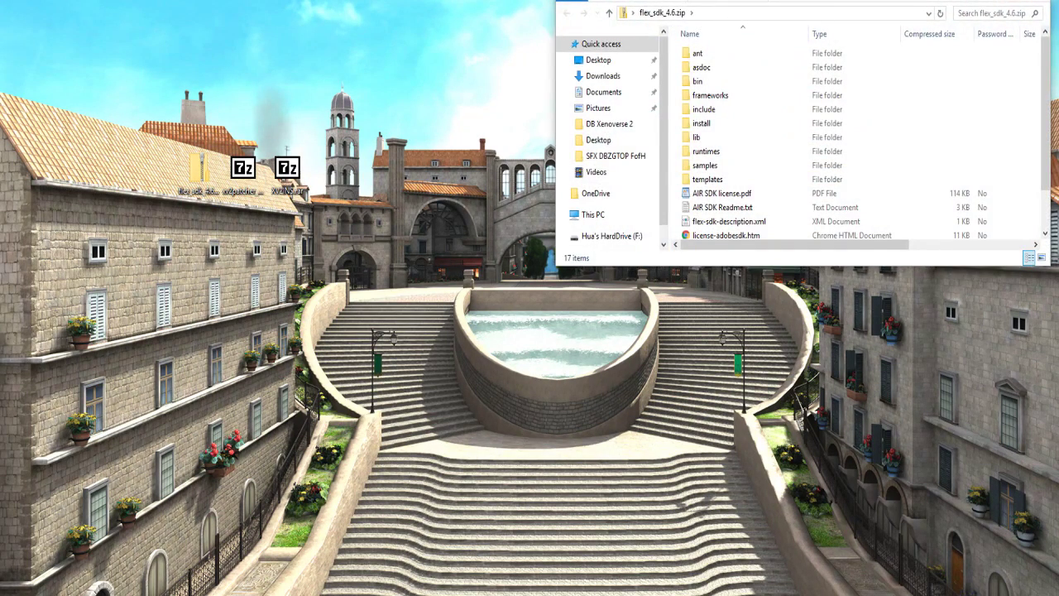
- Open a second Explorer window at C:\Program Files (x86), placed beside the flex_sdk_4.6.zip window
drag(717, 3, 450, 3)
key(super)
key(super+e)
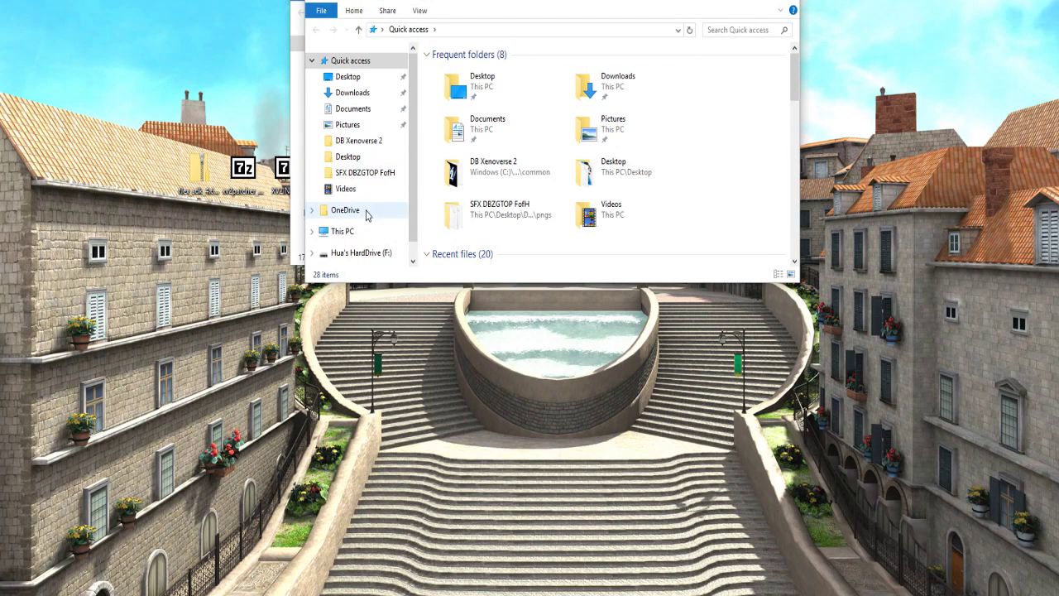
click(336, 231)
double_click(501, 219)
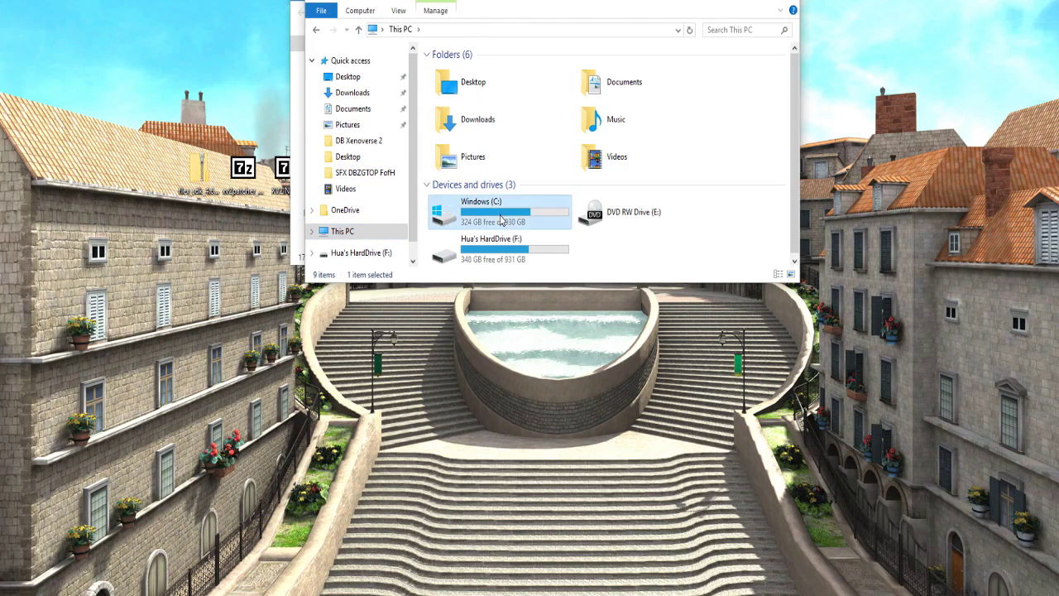
double_click(509, 160)
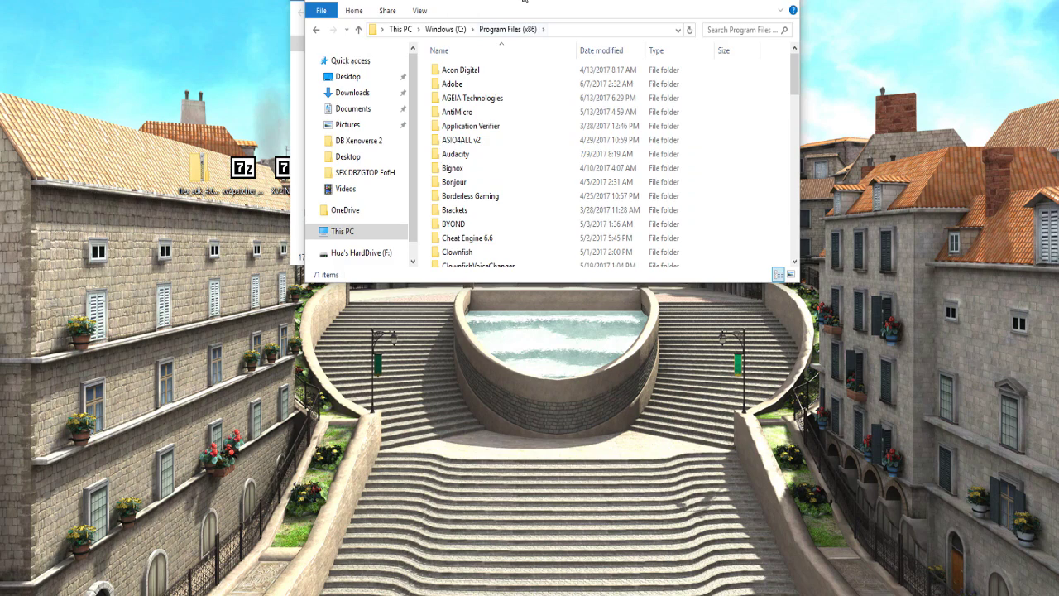
drag(538, 1, 766, 0)
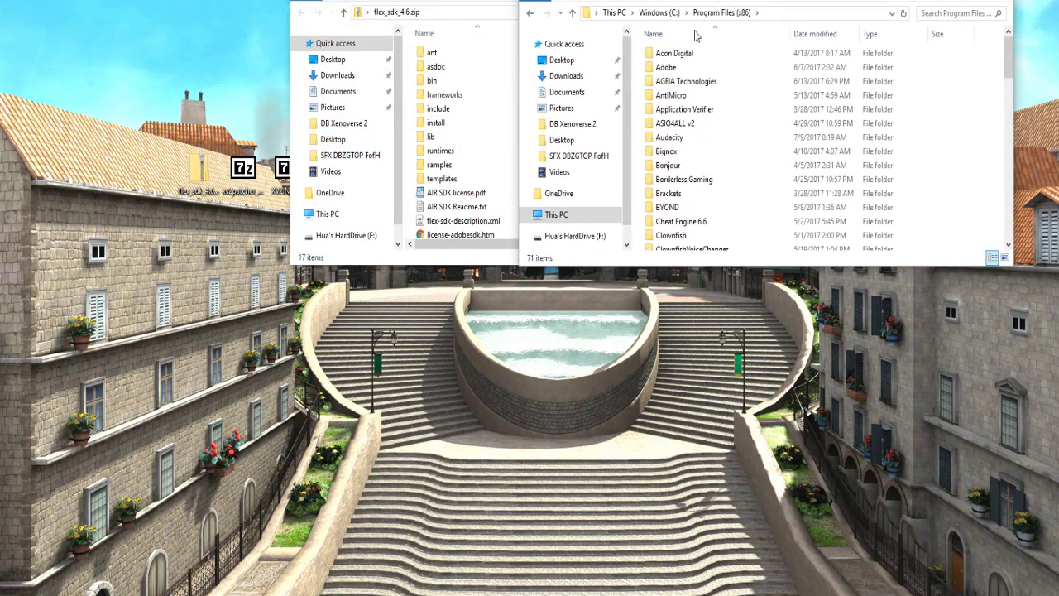
- Create a folder named flex_sdk_4.6 in Program Files (x86), fixing a typo and granting admin permission
right_click(638, 121)
mouse_move(700, 319)
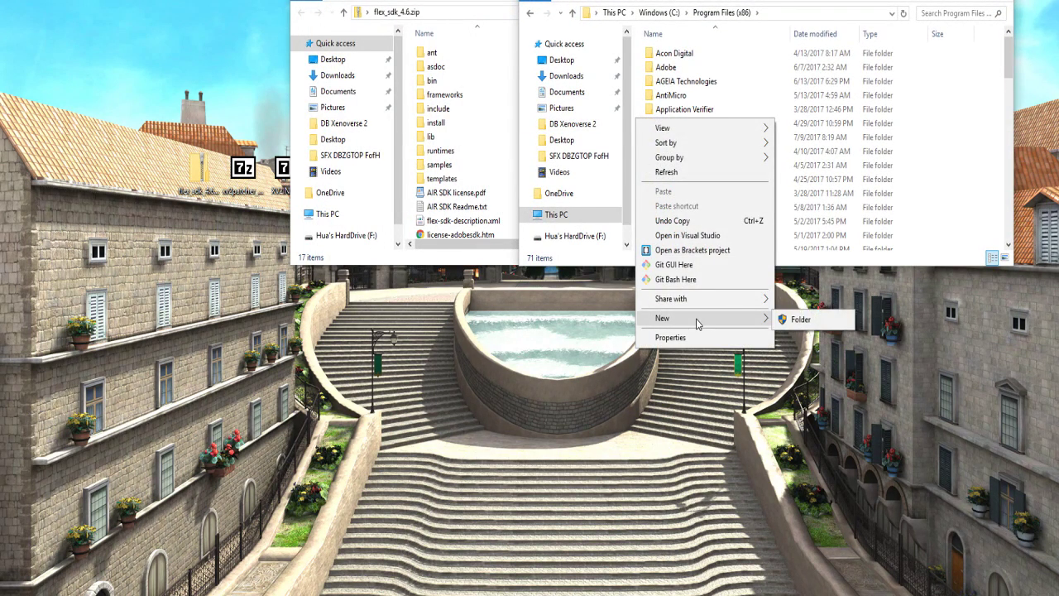
click(795, 319)
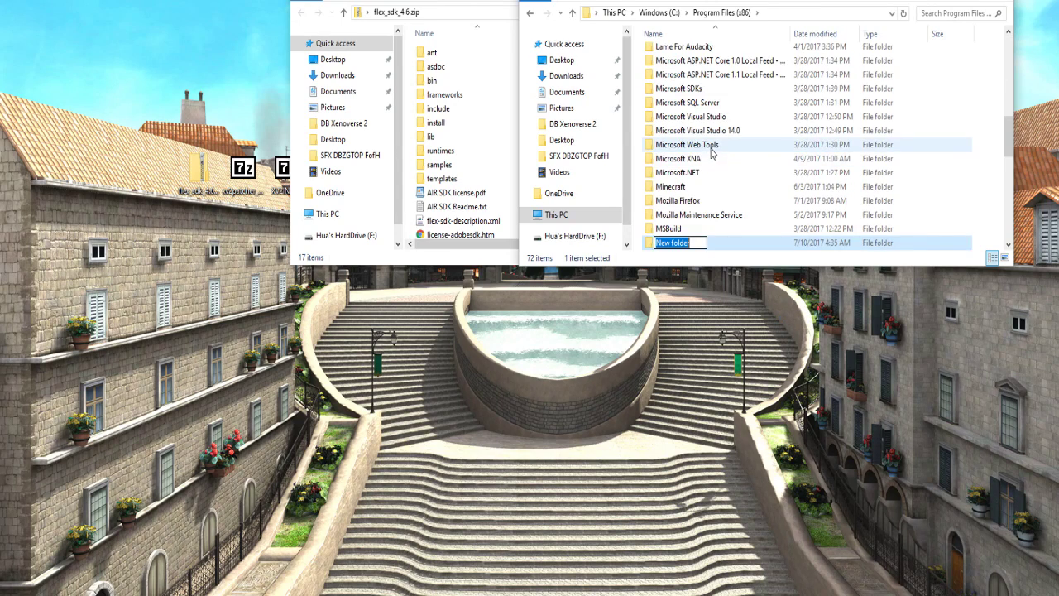
text(fle)
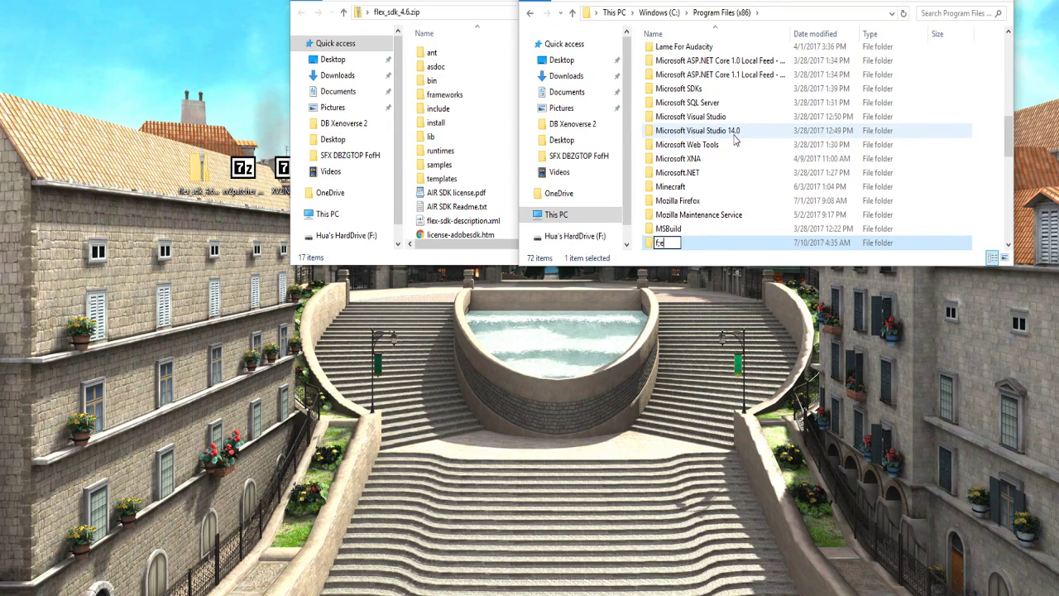
text(x_sdk_4.6)
key(Return)
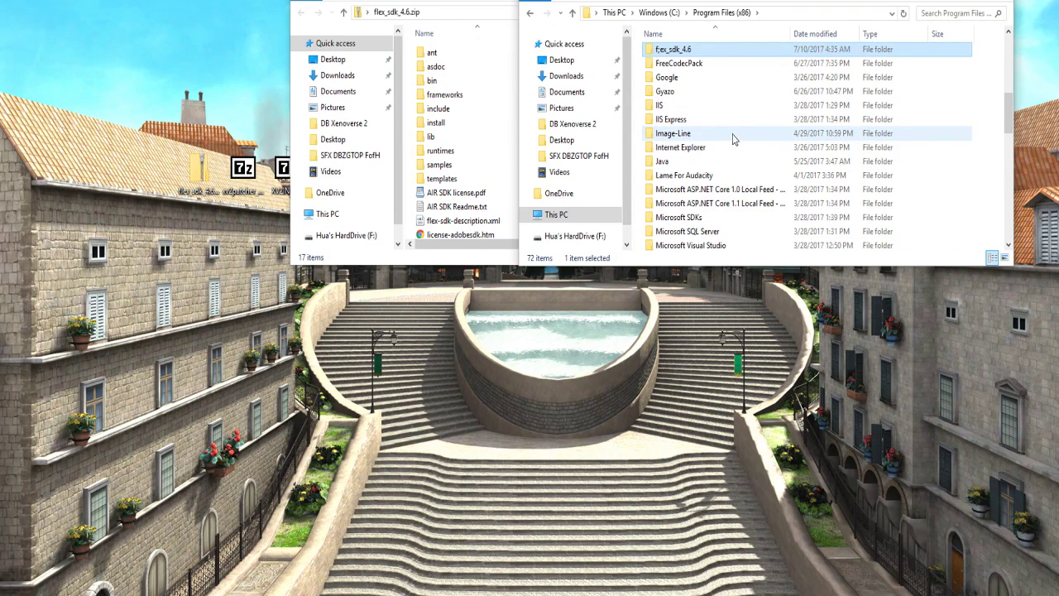
click(675, 49)
click(664, 49)
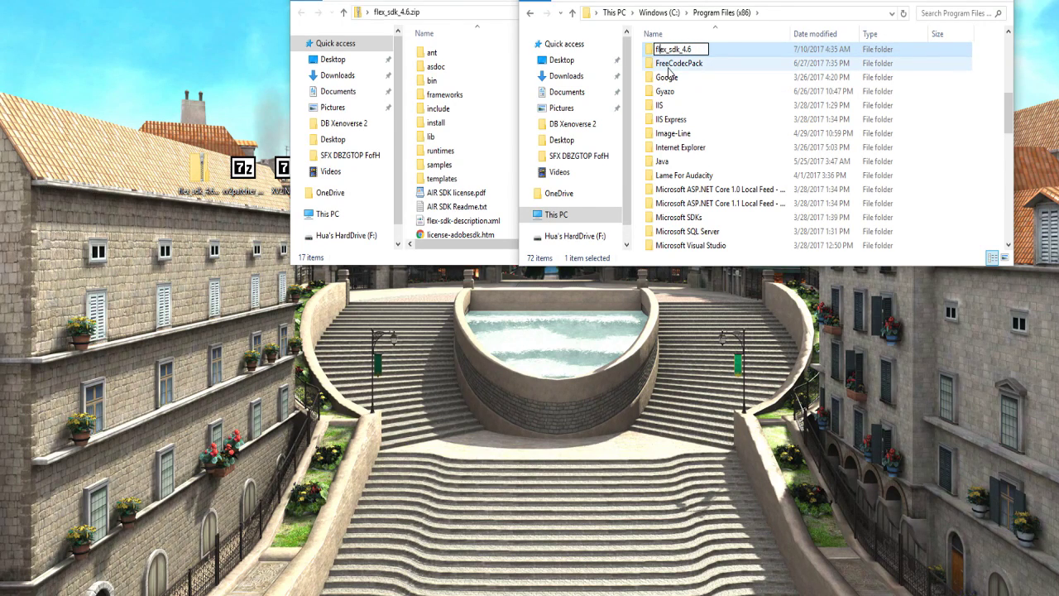
key(Return)
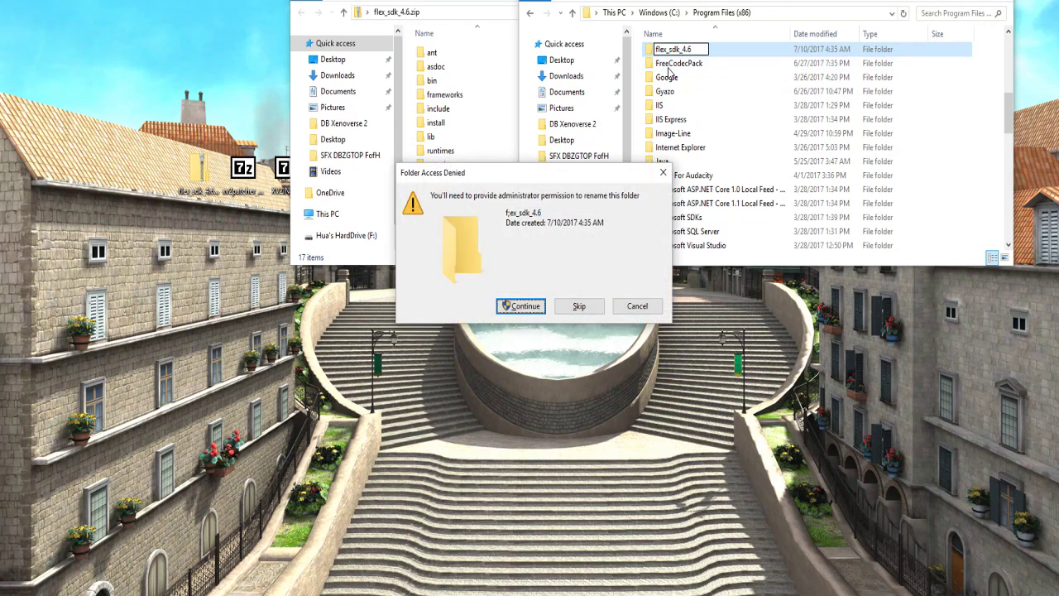
click(523, 306)
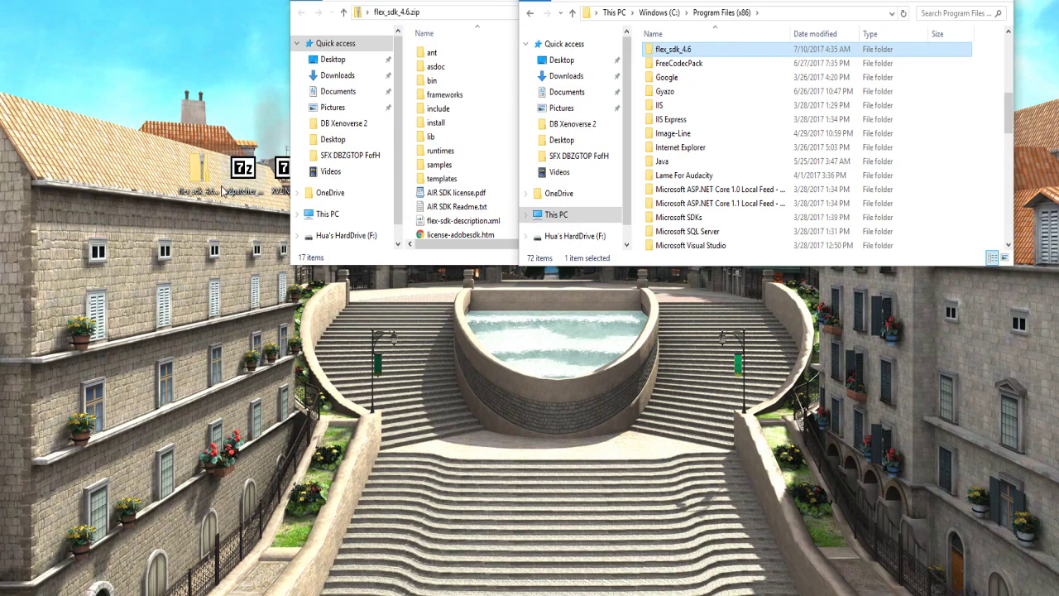
- Copy all 17 items from flex_sdk_4.6.zip into the flex_sdk_4.6 folder, approving admin access
click(478, 118)
click(478, 114)
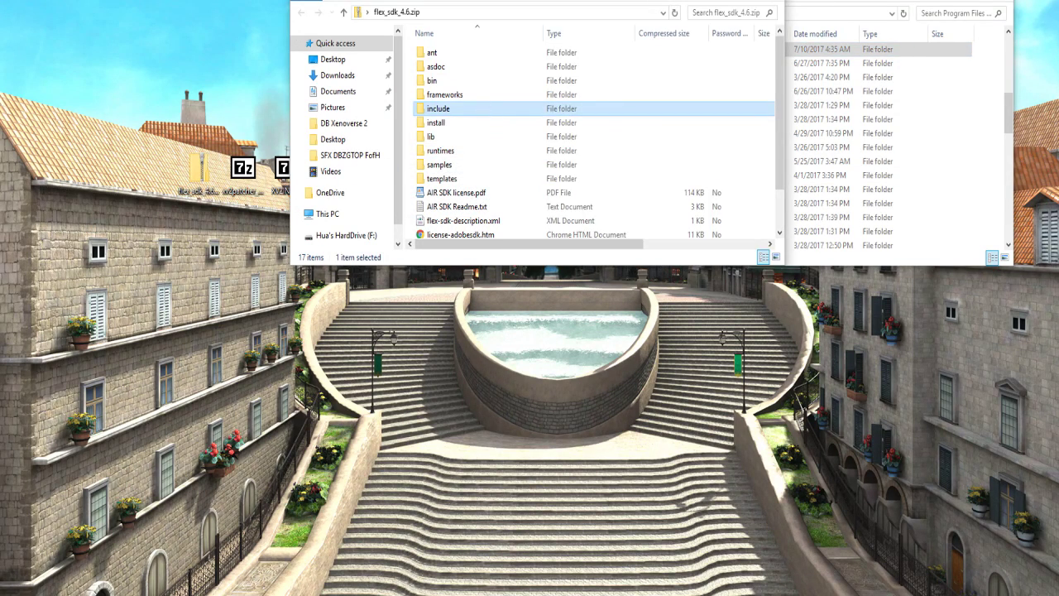
drag(538, 4, 266, 0)
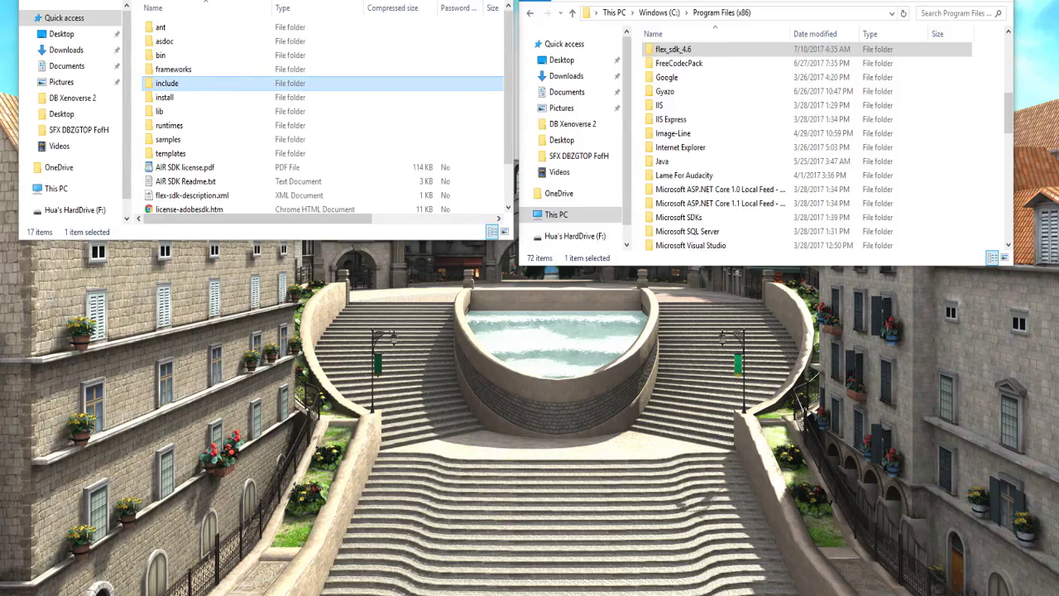
key(ctrl+a)
drag(191, 75, 683, 97)
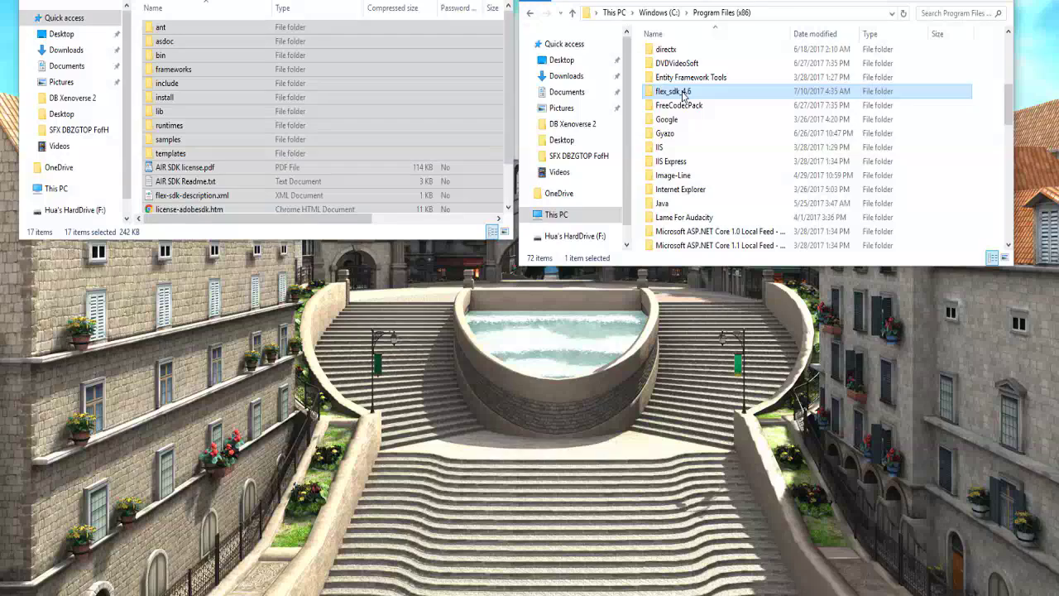
double_click(683, 97)
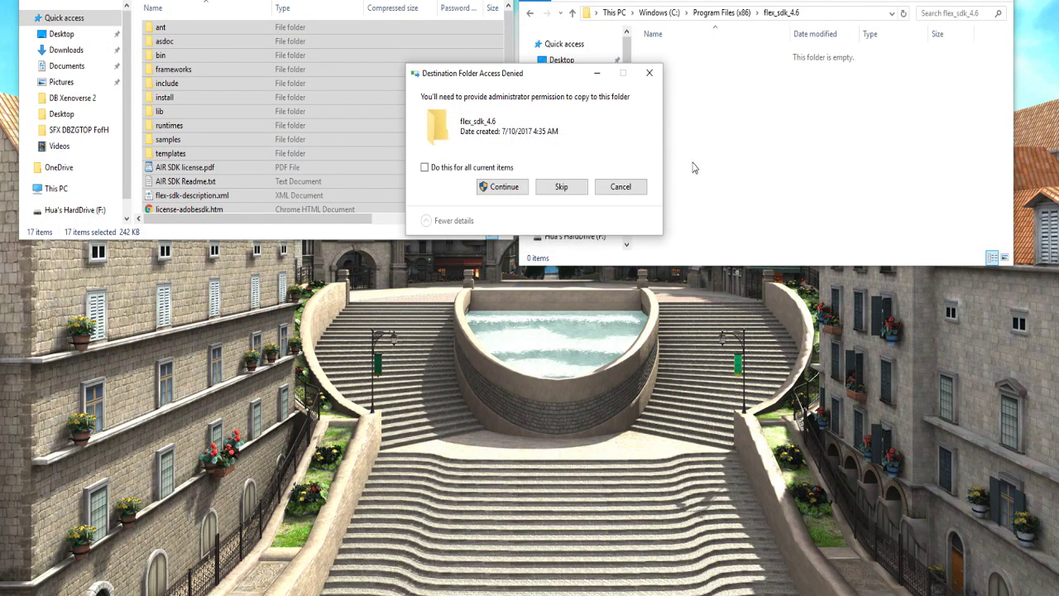
click(506, 187)
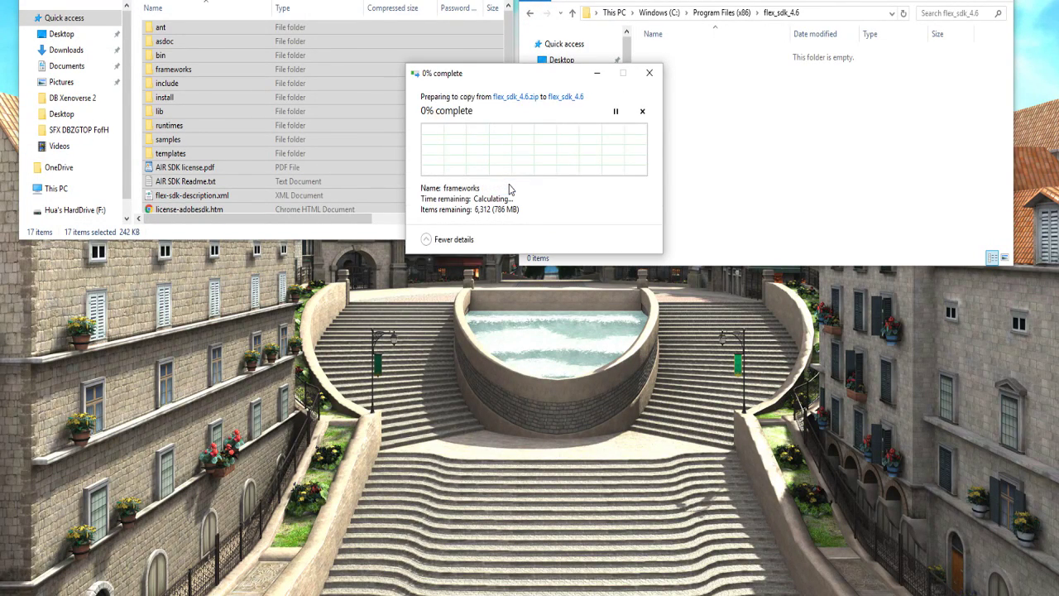
drag(501, 87, 419, 128)
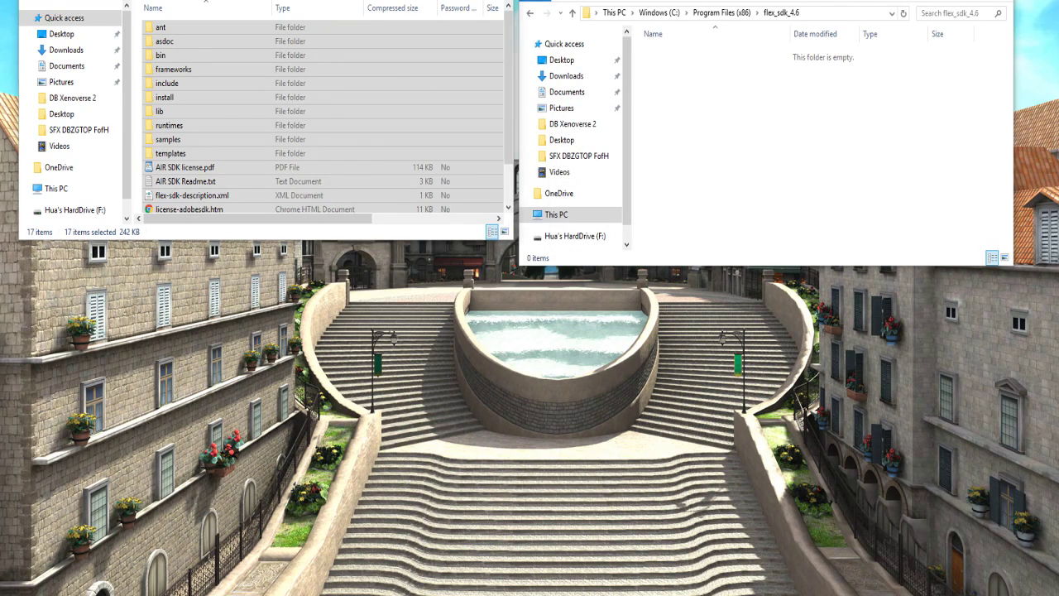
key(alt+F4)
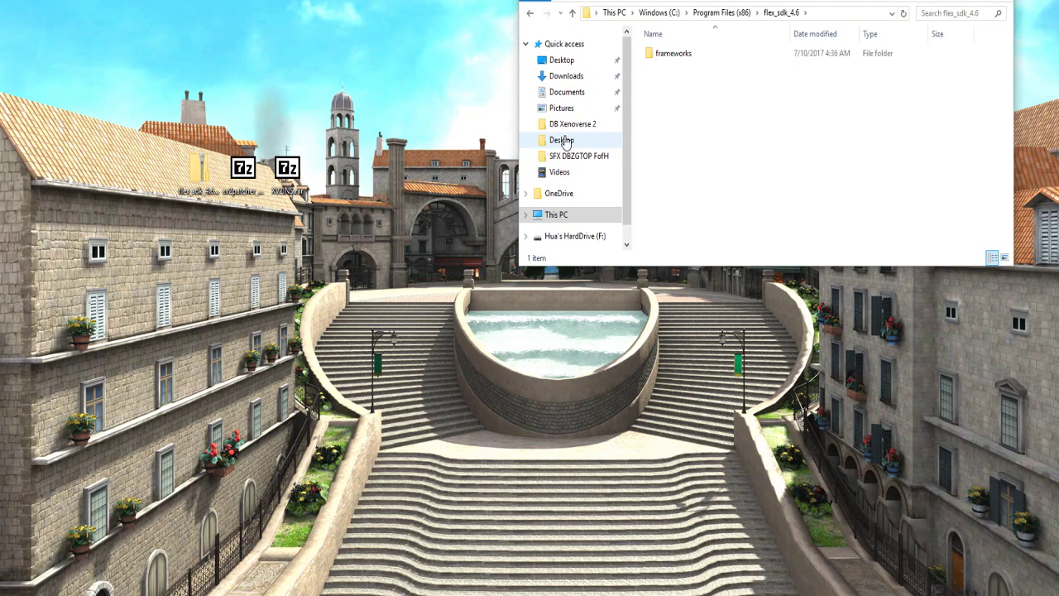
- Add an empty folder named 'data' inside the DB Xenoverse 2 game folder
click(566, 131)
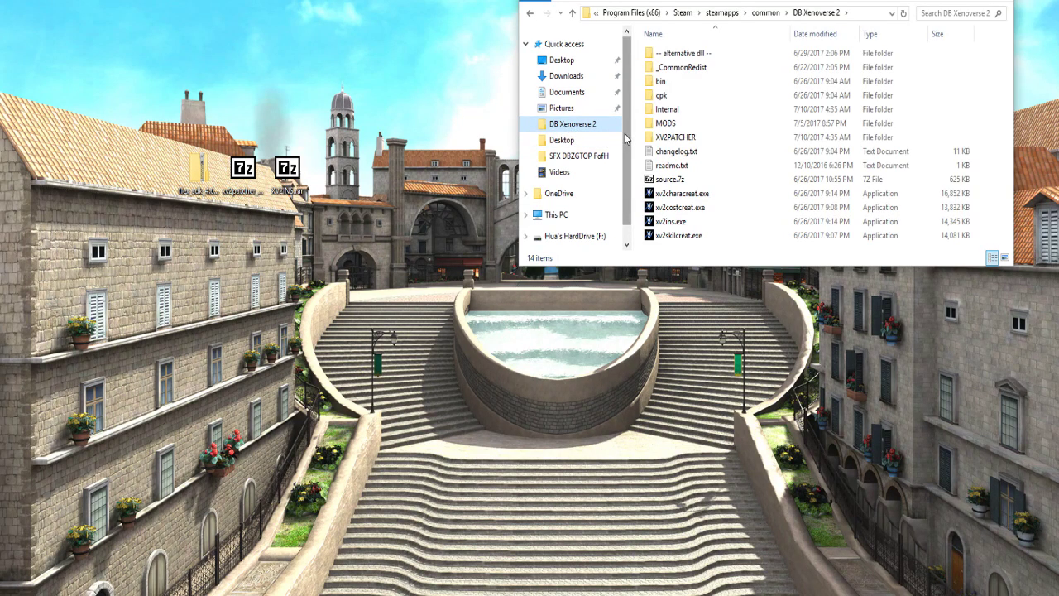
scroll(626, 139, down, 1)
right_click(637, 130)
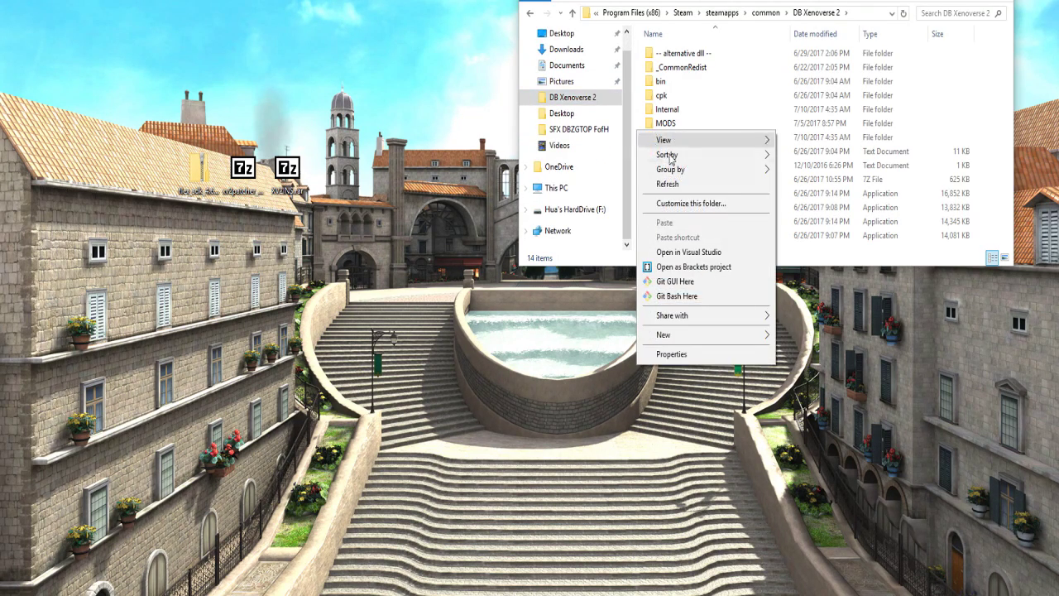
mouse_move(714, 335)
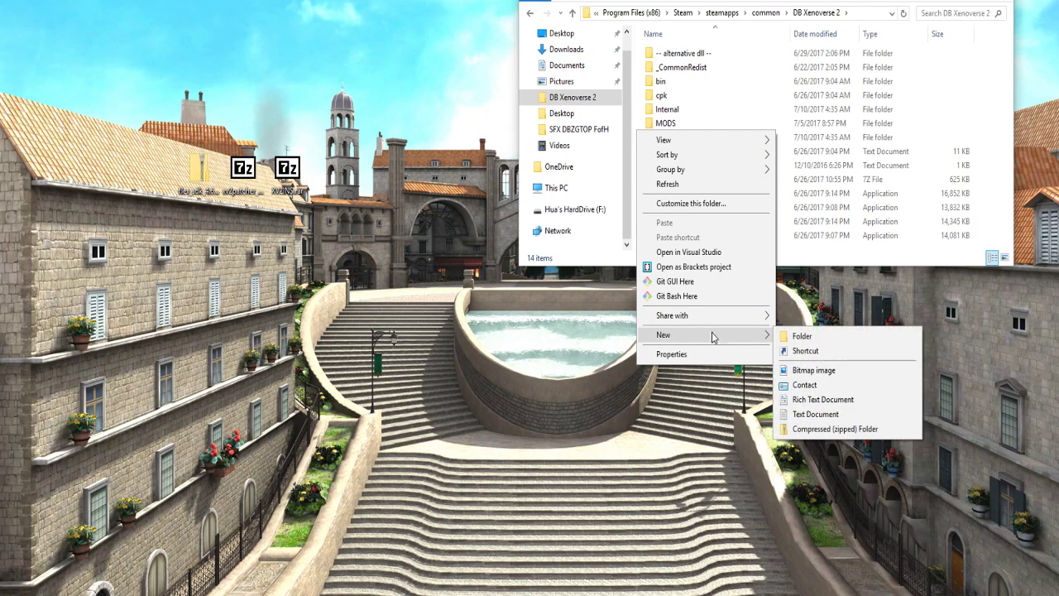
click(799, 336)
text(data)
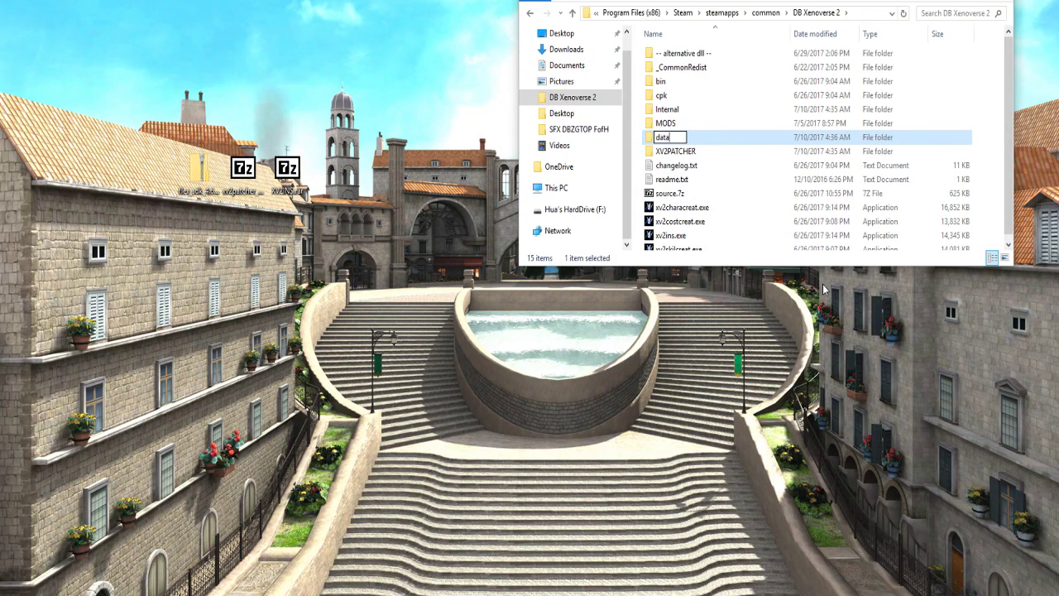
key(Return)
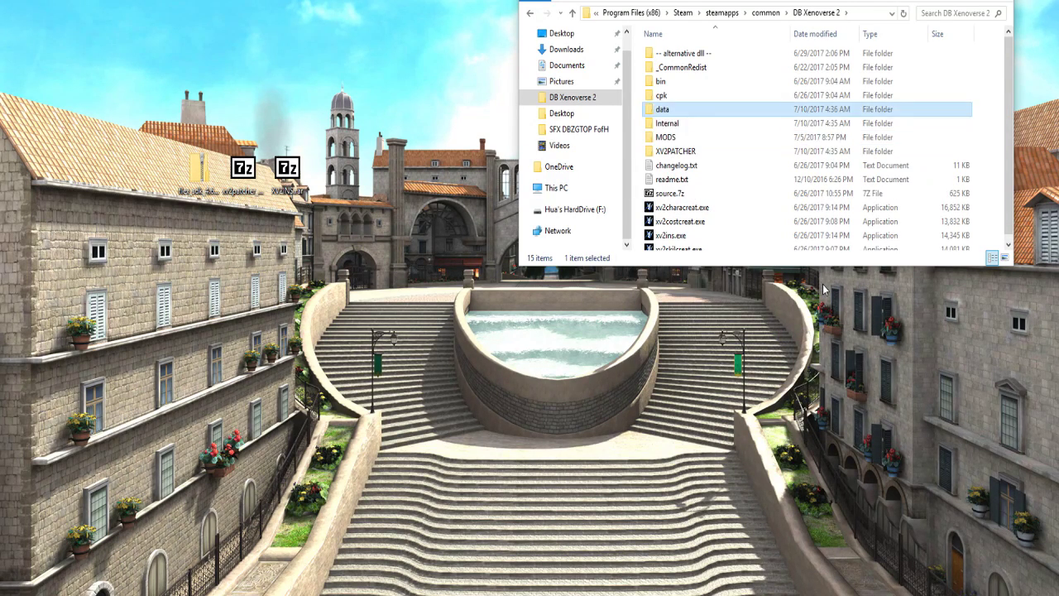
- Open the data folder and create a subfolder named 'chara' in it
double_click(724, 115)
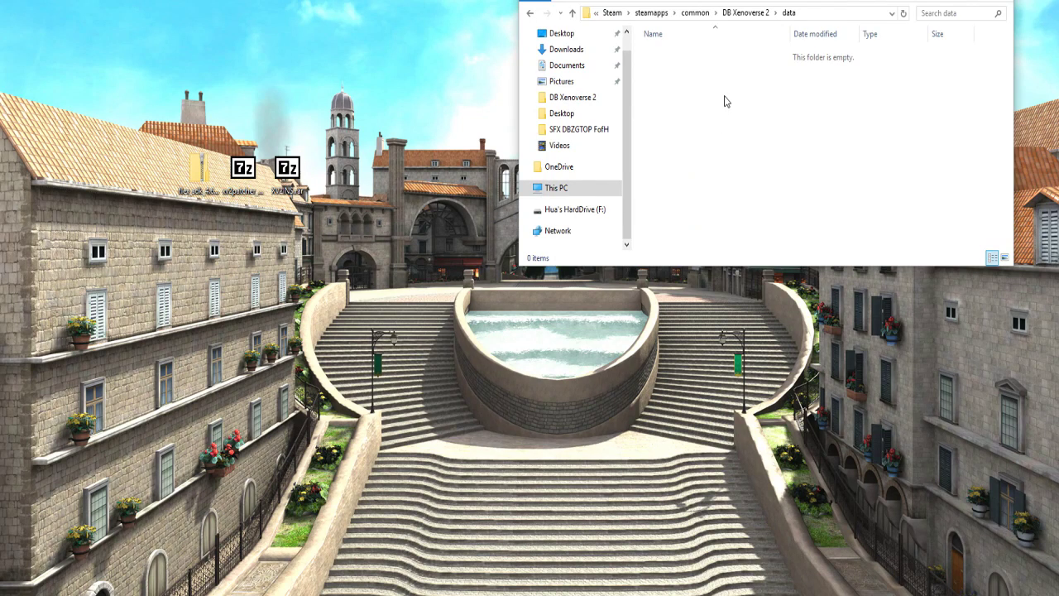
right_click(725, 99)
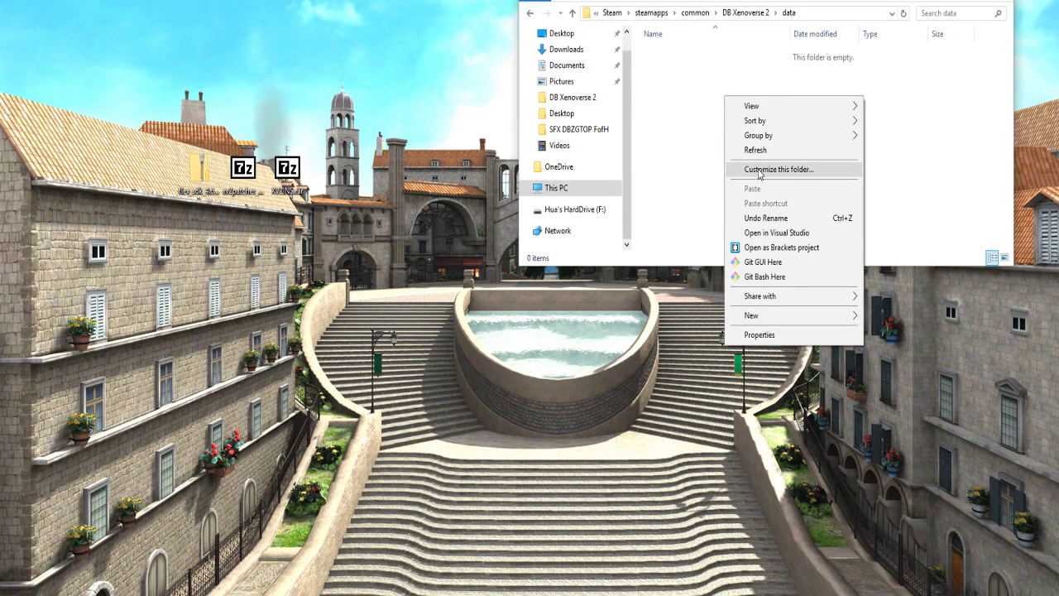
mouse_move(799, 318)
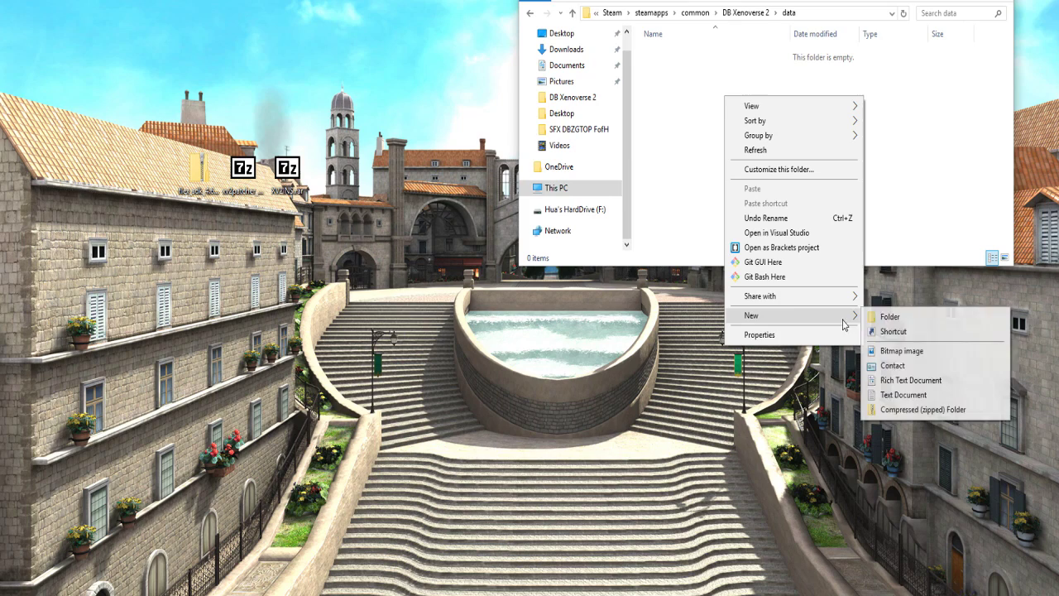
click(891, 318)
text(chara)
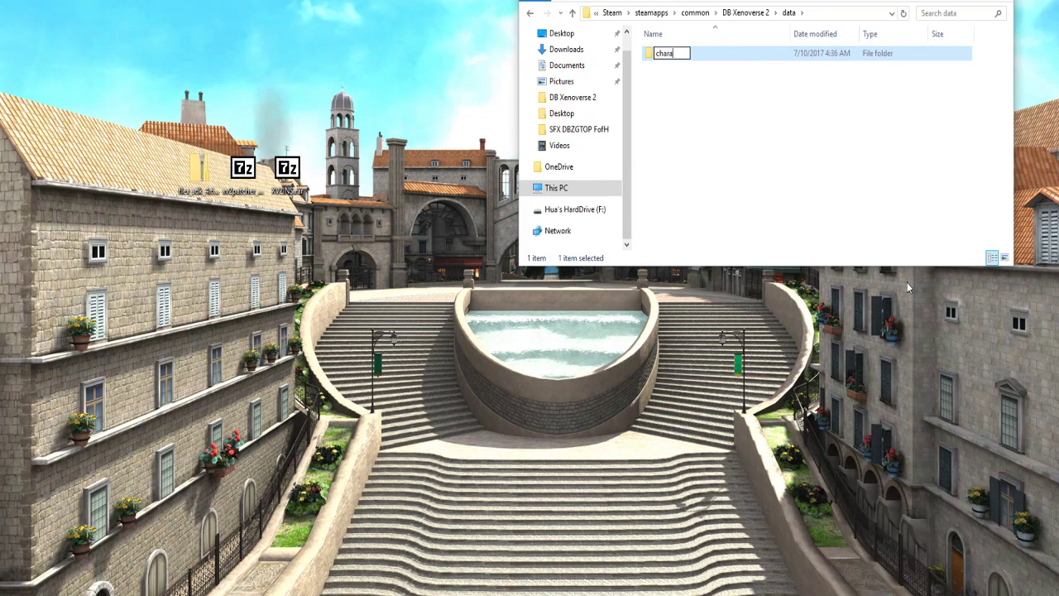
key(Return)
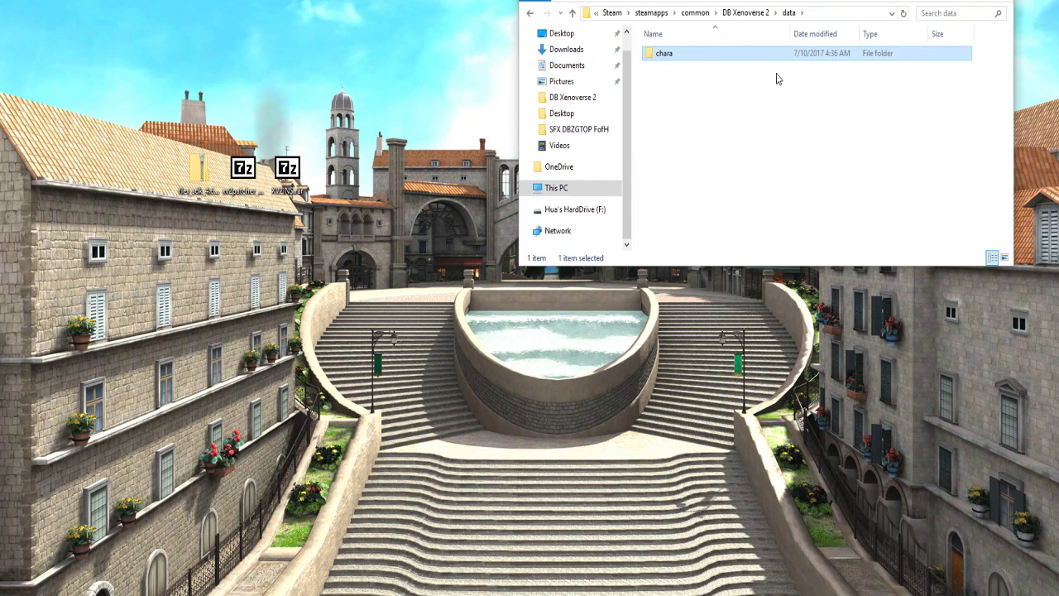
- Inside chara, create two folders named 'humm' and 'huff'
double_click(759, 55)
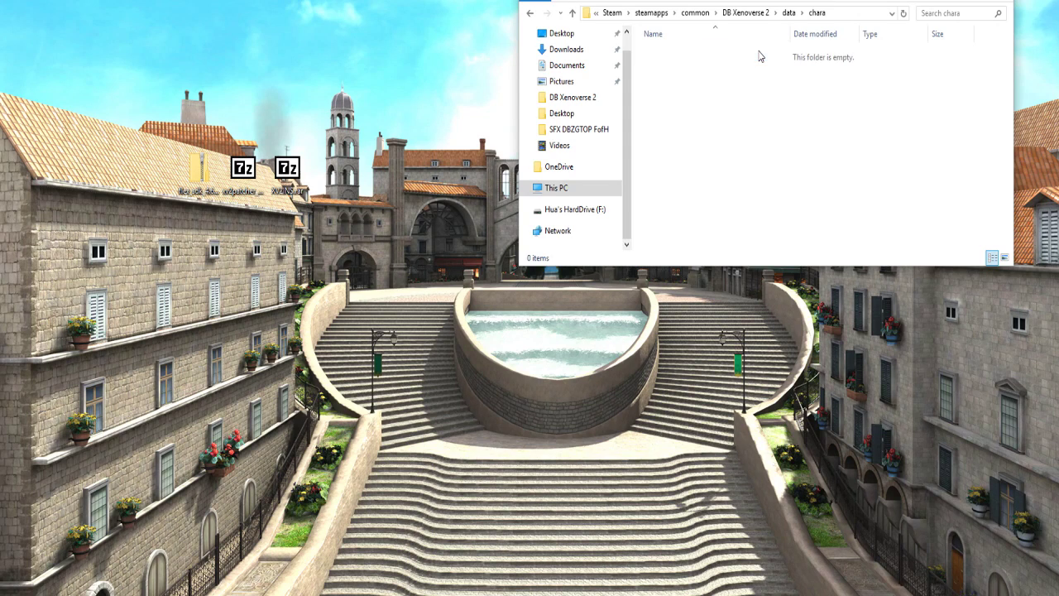
right_click(752, 73)
mouse_move(809, 292)
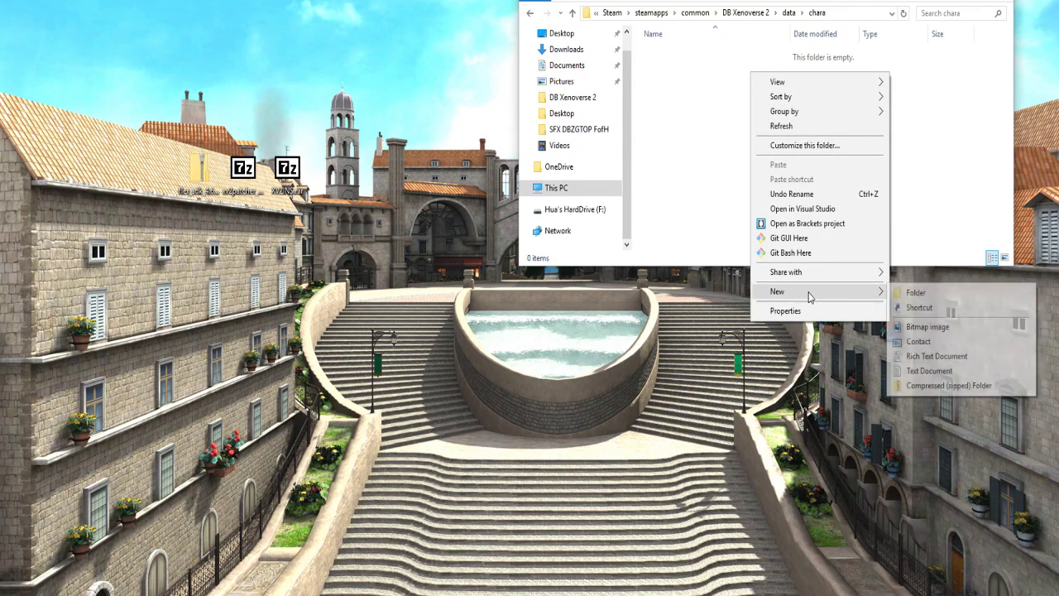
click(915, 293)
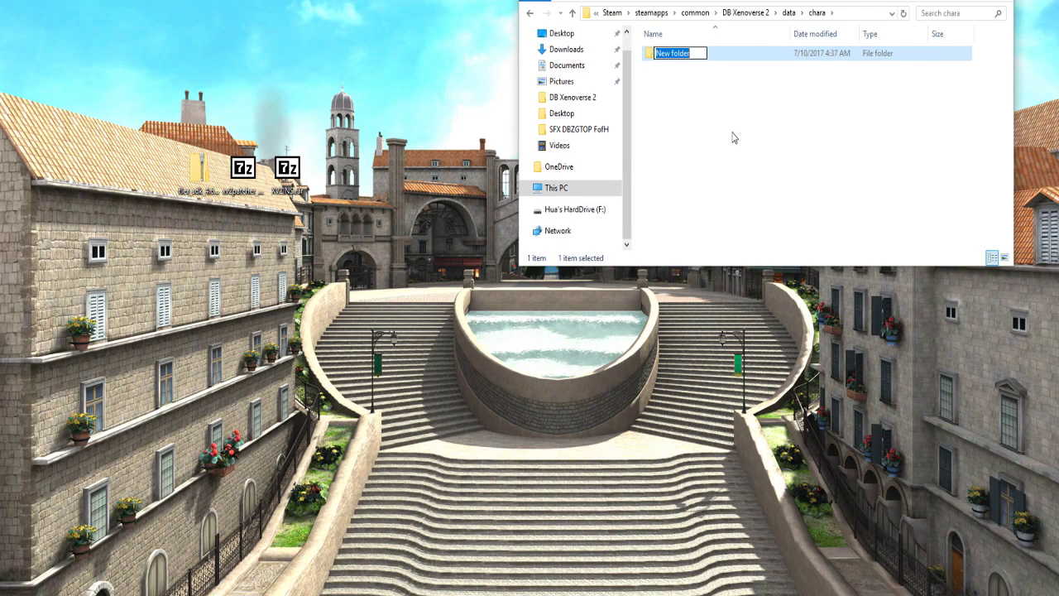
text(humm)
key(Return)
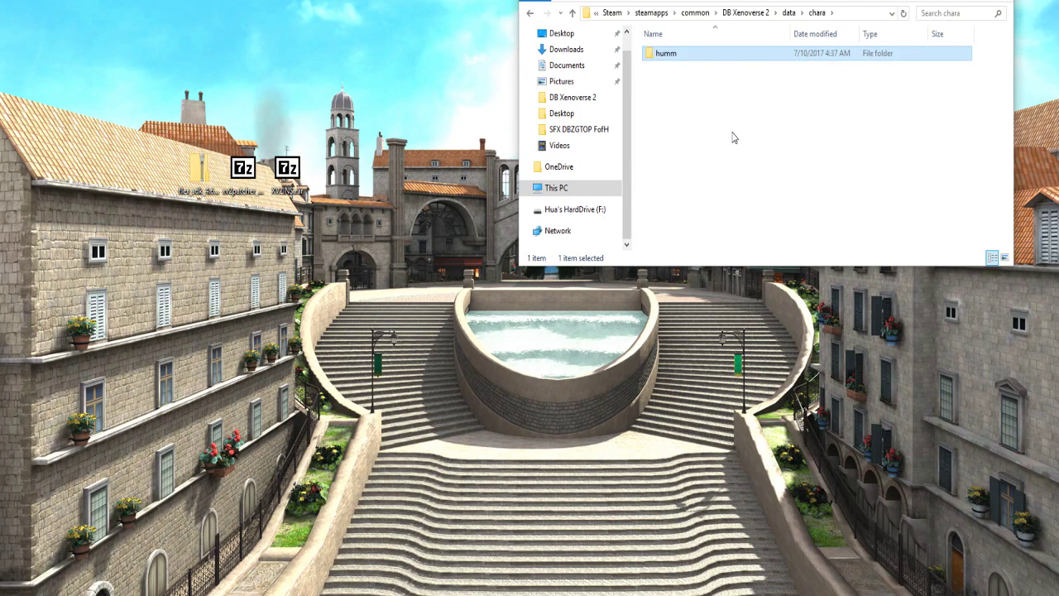
right_click(733, 137)
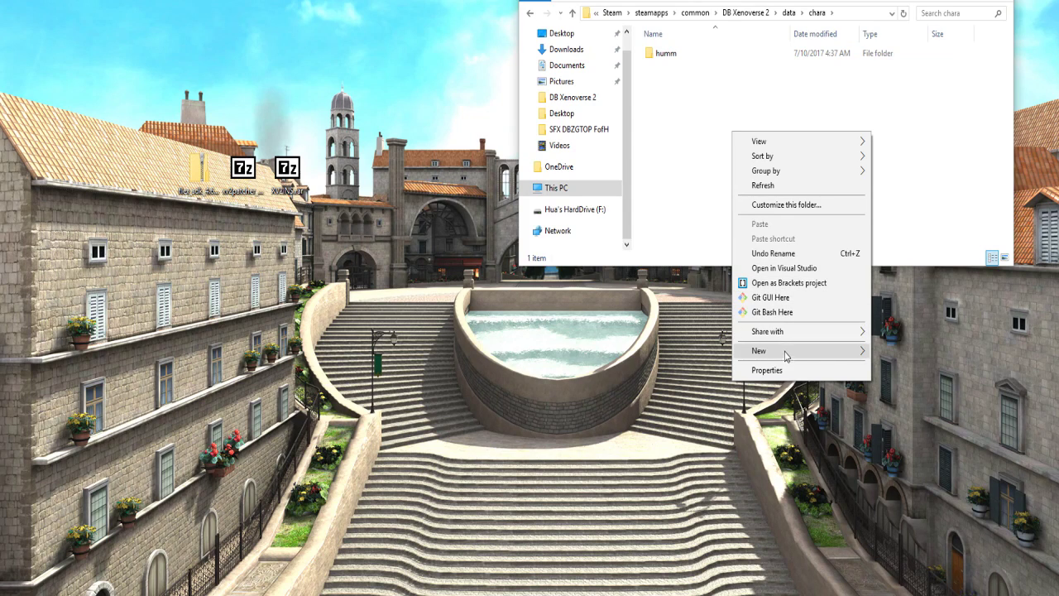
mouse_move(786, 356)
click(936, 346)
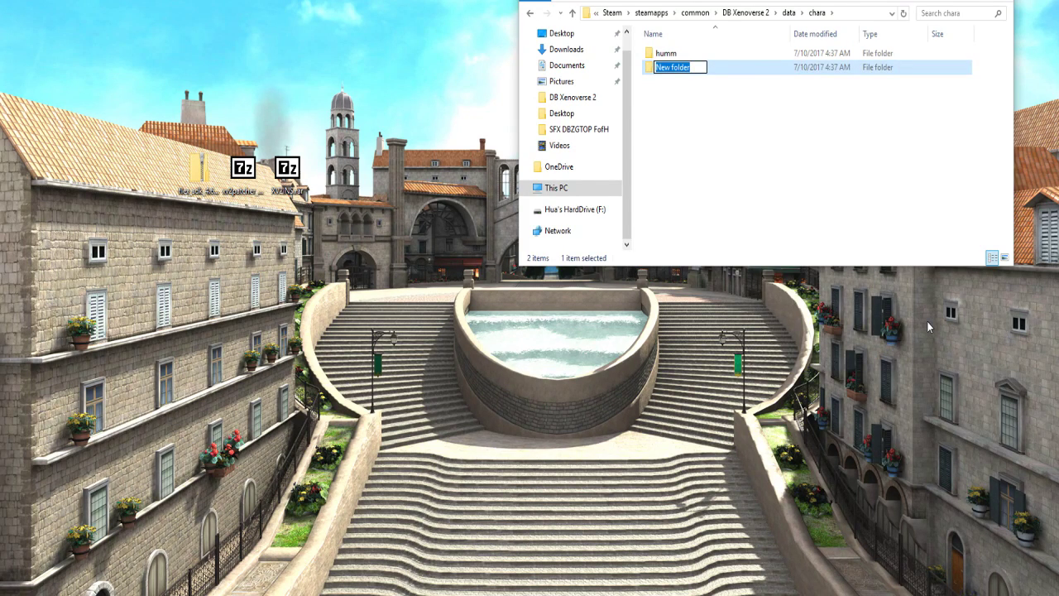
text(hu)
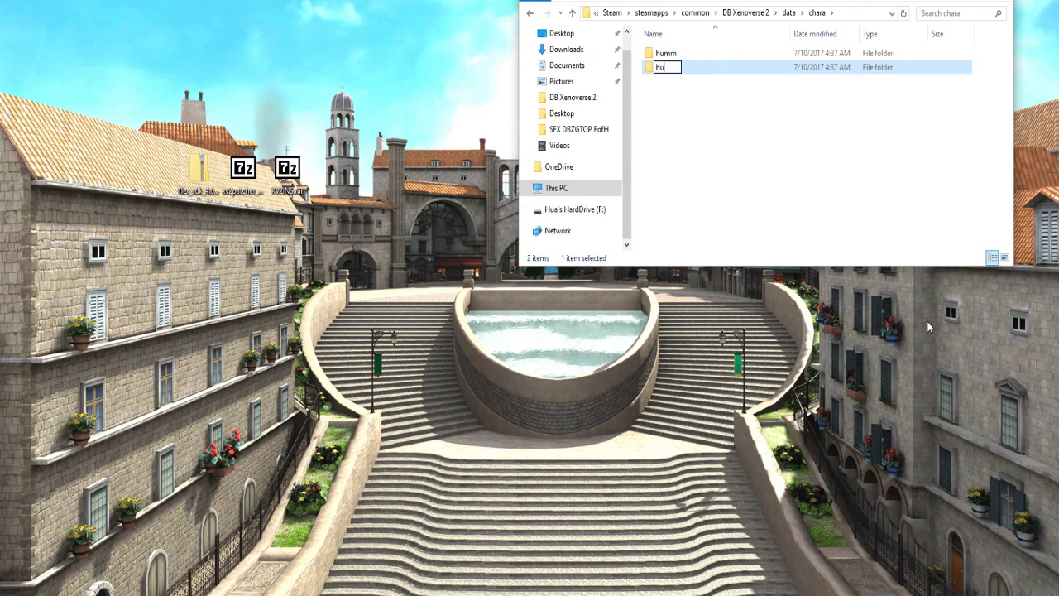
text(ff)
key(Return)
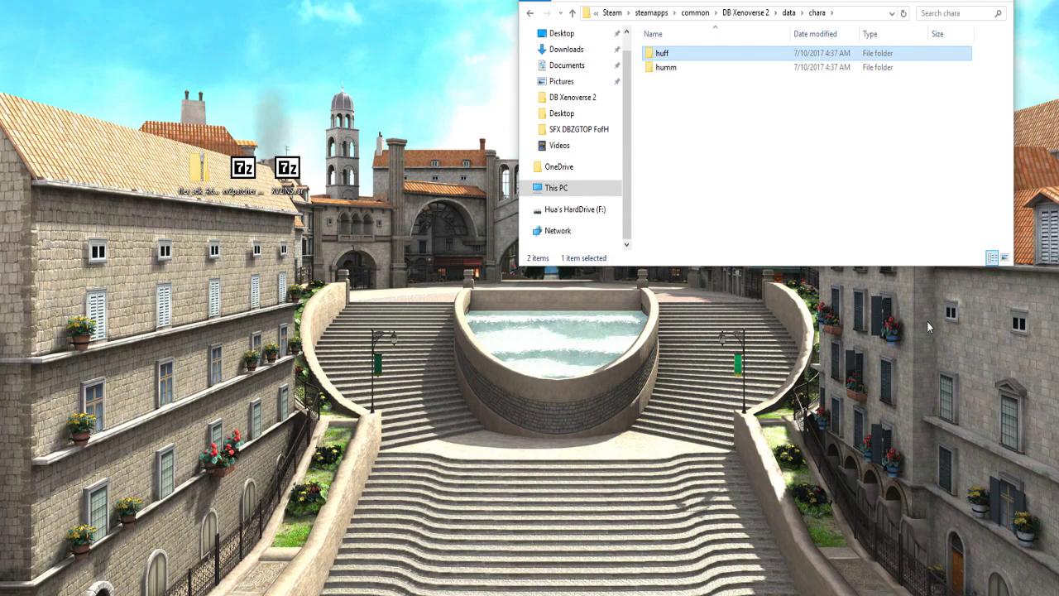
- Rename the humm folder to 'hum'
click(698, 71)
key(F2)
click(687, 68)
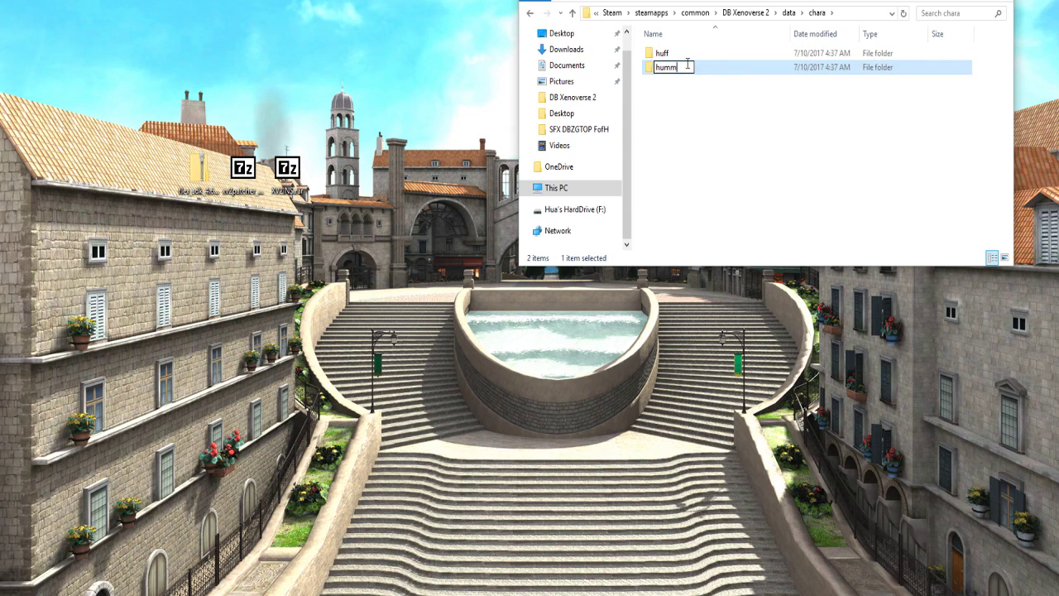
key(BackSpace)
key(Return)
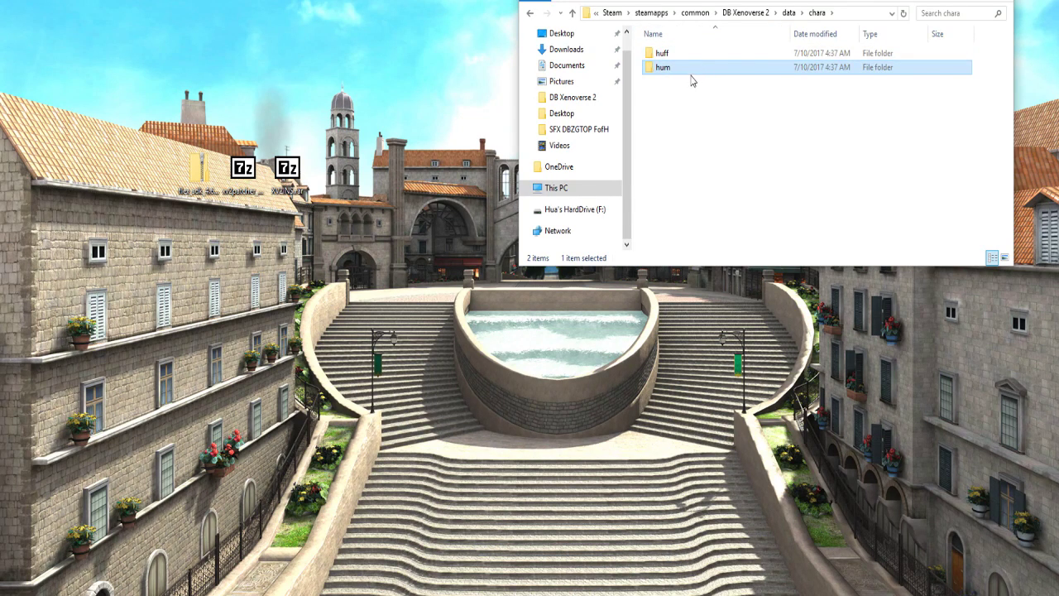
- Return to DB Xenoverse 2 and run xv2ins.exe to bring up Configure requirements
click(759, 21)
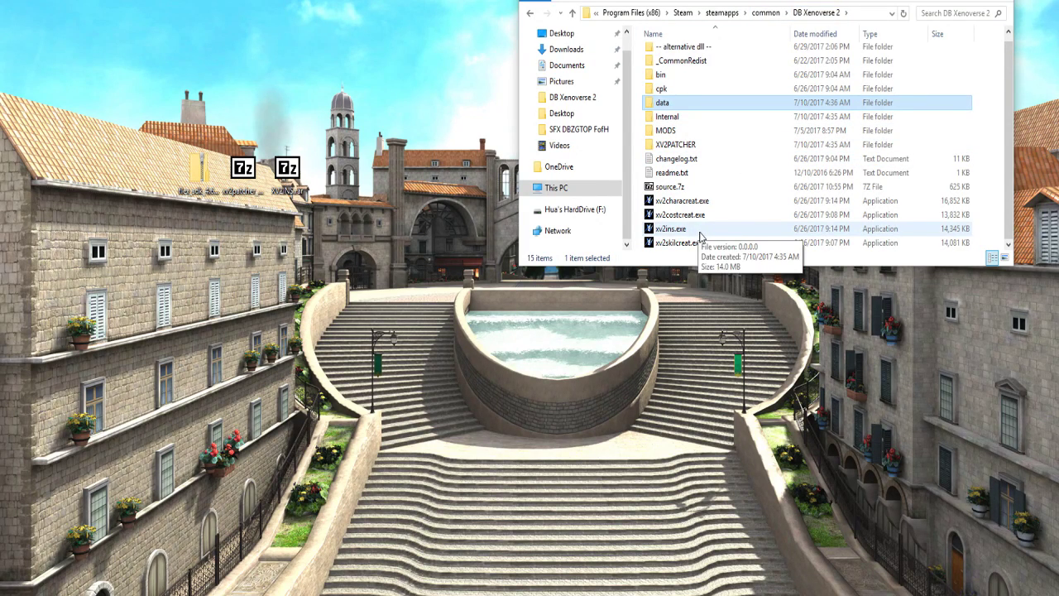
double_click(700, 231)
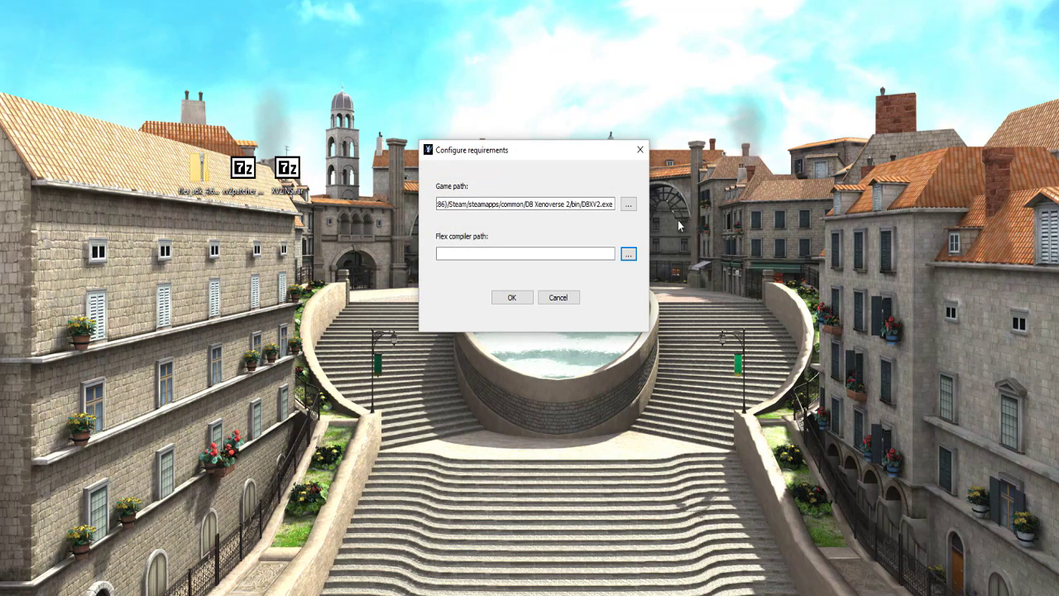
- Point the Flex compiler path to flex_sdk_4.6\bin\mxmlc.exe and confirm the configuration
click(628, 256)
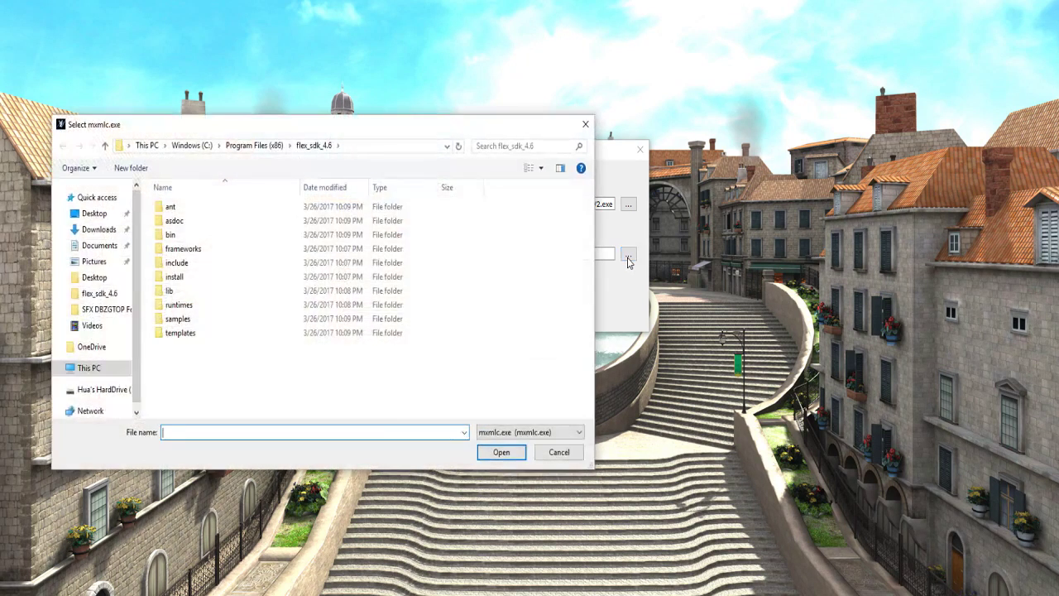
double_click(162, 239)
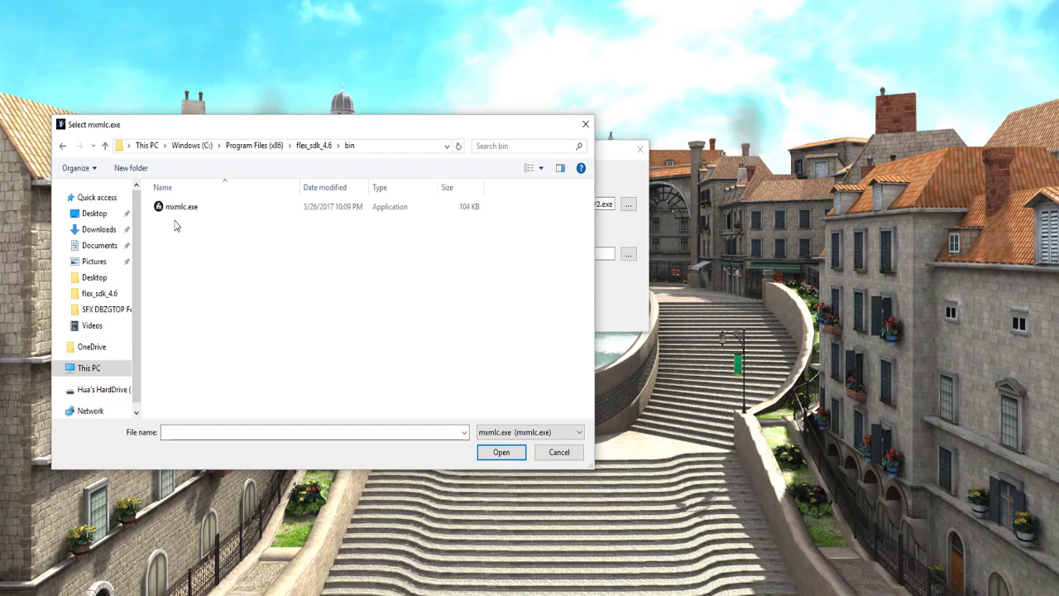
click(188, 209)
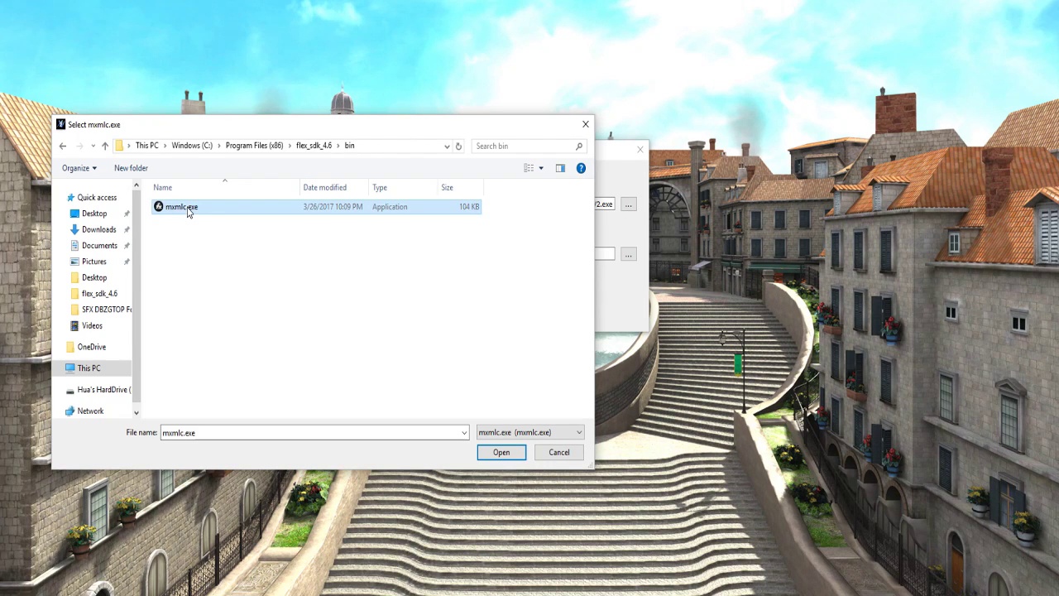
click(495, 454)
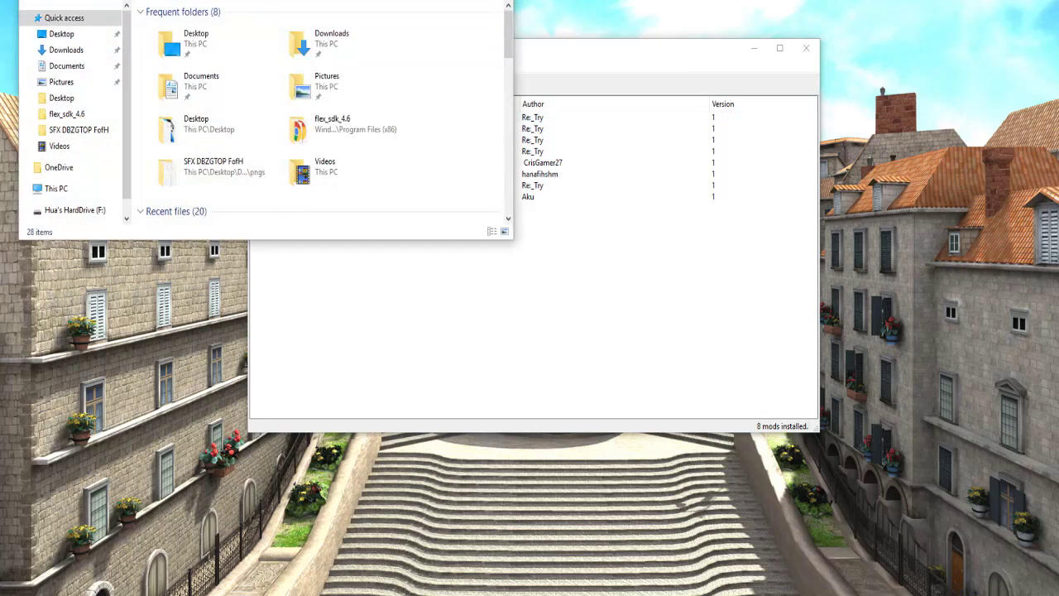
- Start installing the Gotenks Absalon (Super Saiyan 4) .x2m mod file and confirm proceeding
drag(407, 58, 495, 36)
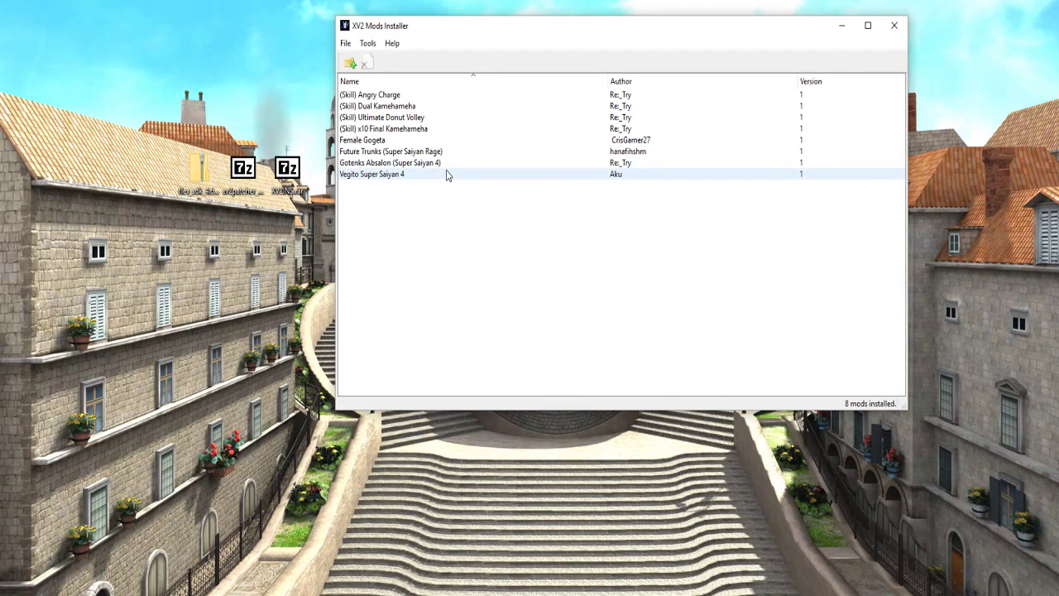
click(351, 64)
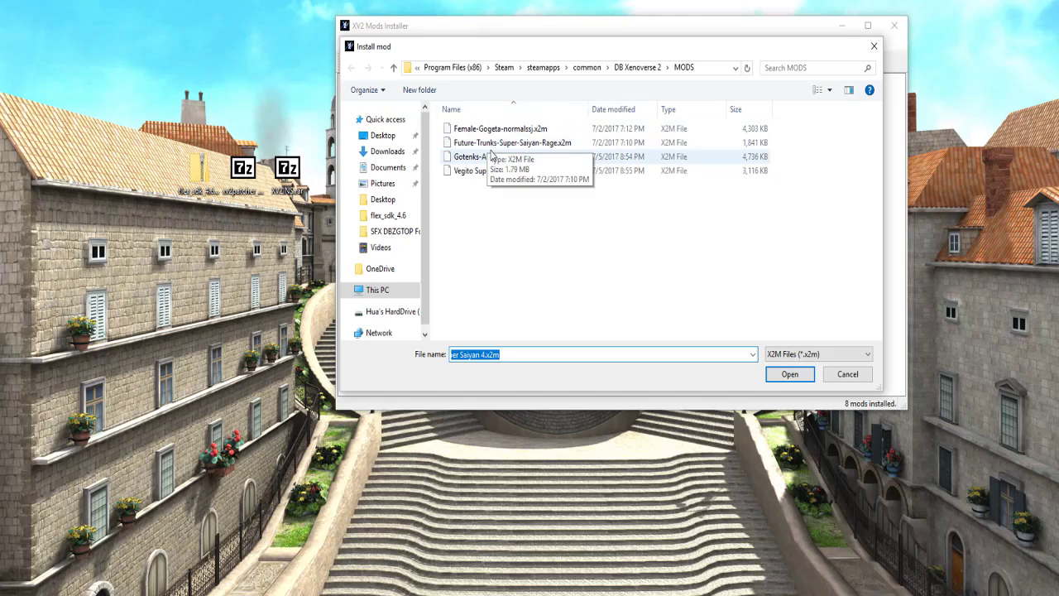
double_click(493, 159)
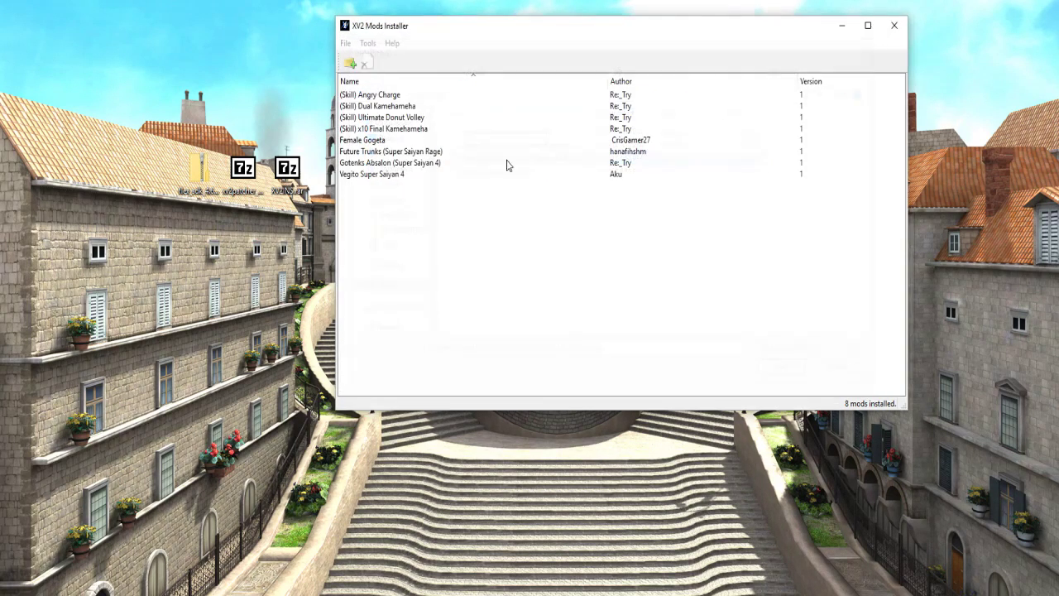
click(567, 283)
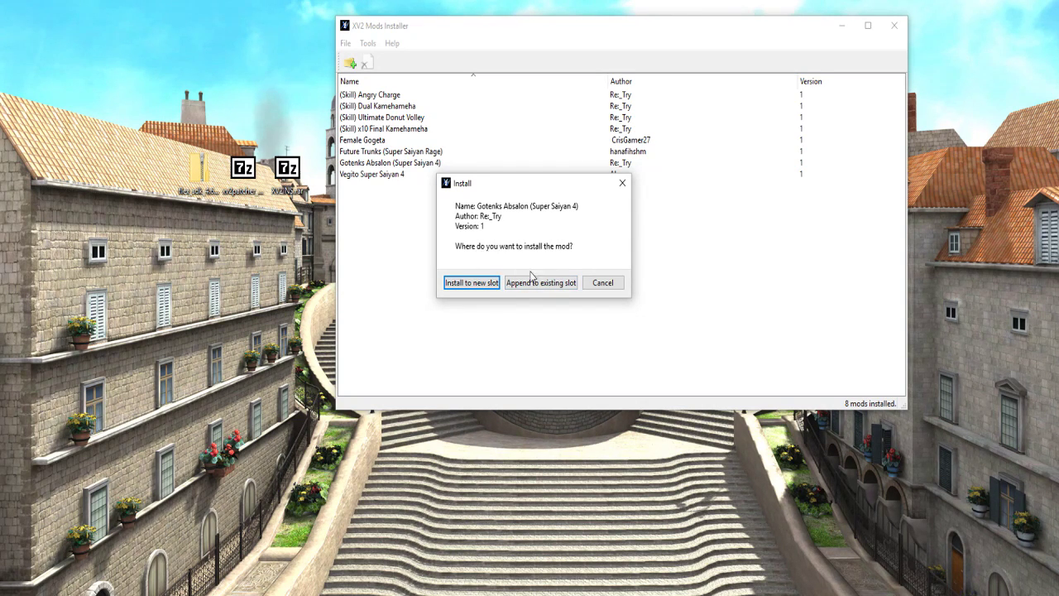
- Dismiss the Select character grid to return to the list of 8 installed mods, including Gotenks Absalon
click(553, 284)
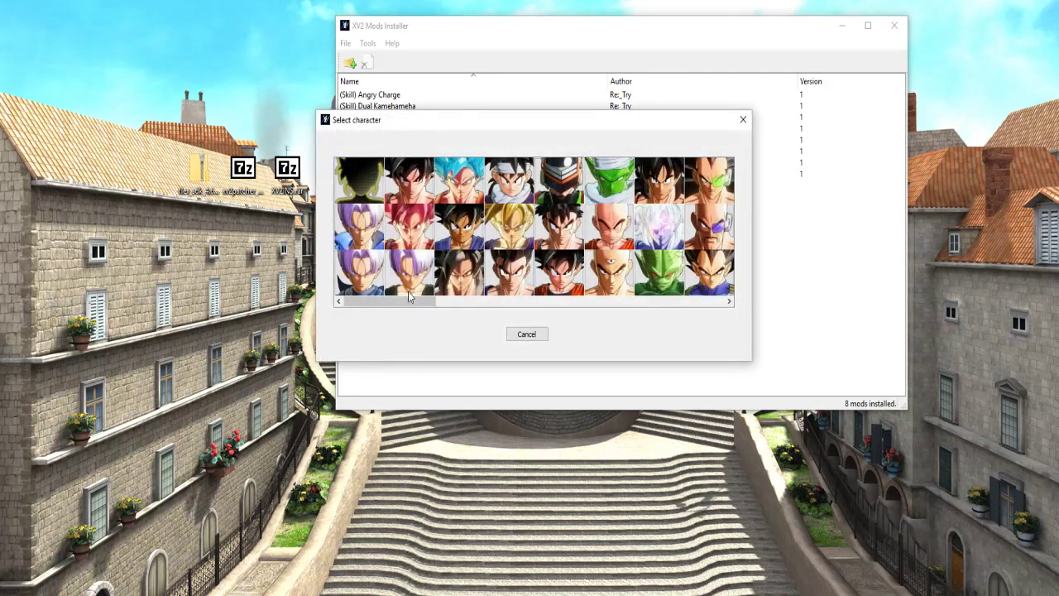
drag(387, 302, 710, 303)
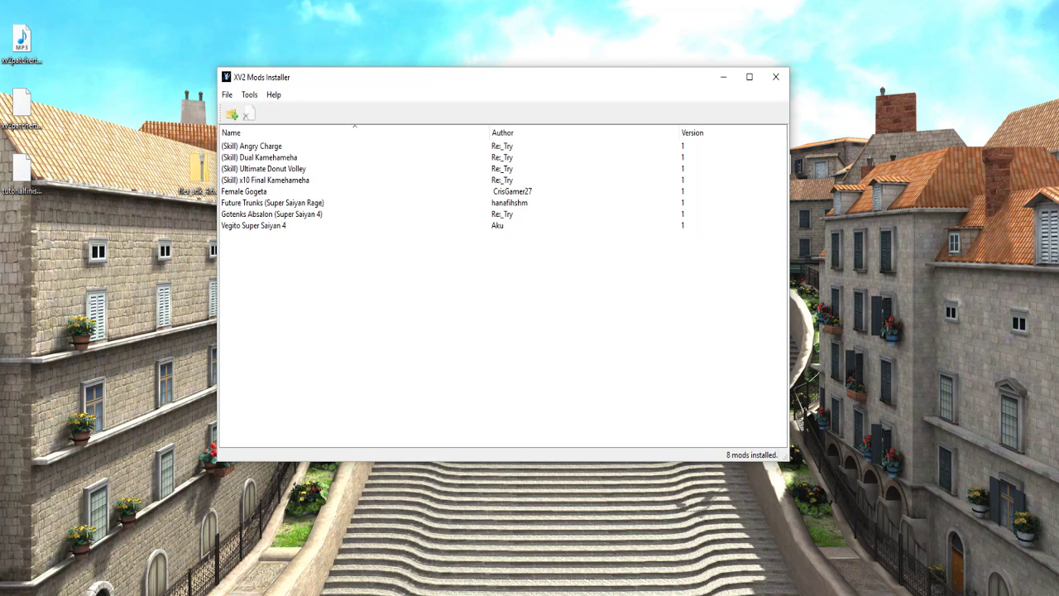
- Run Tools > Clear installation, confirm it, and acknowledge the running-game warning and success notice
click(226, 95)
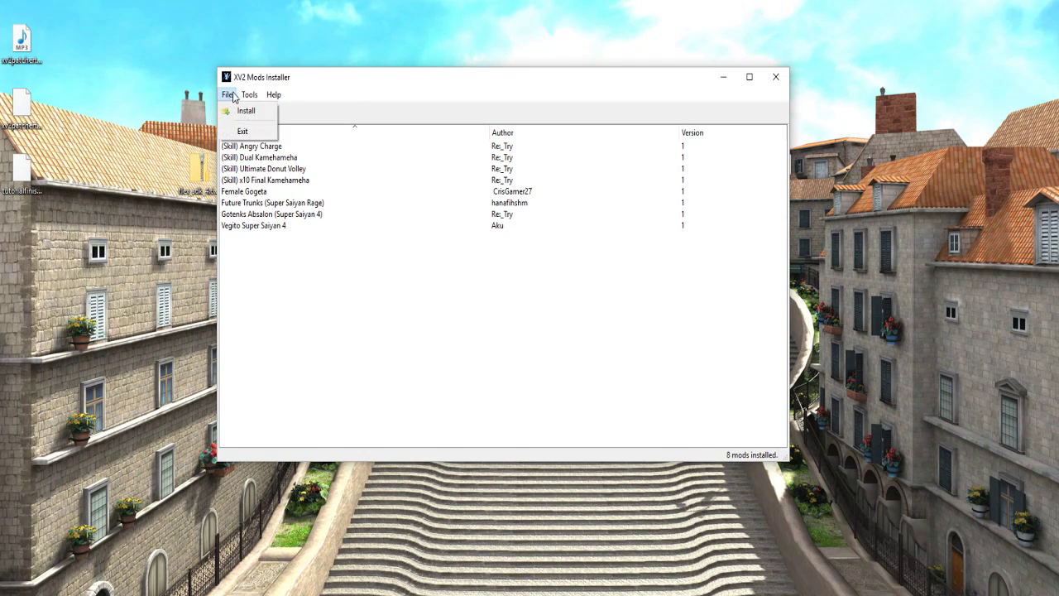
mouse_move(246, 100)
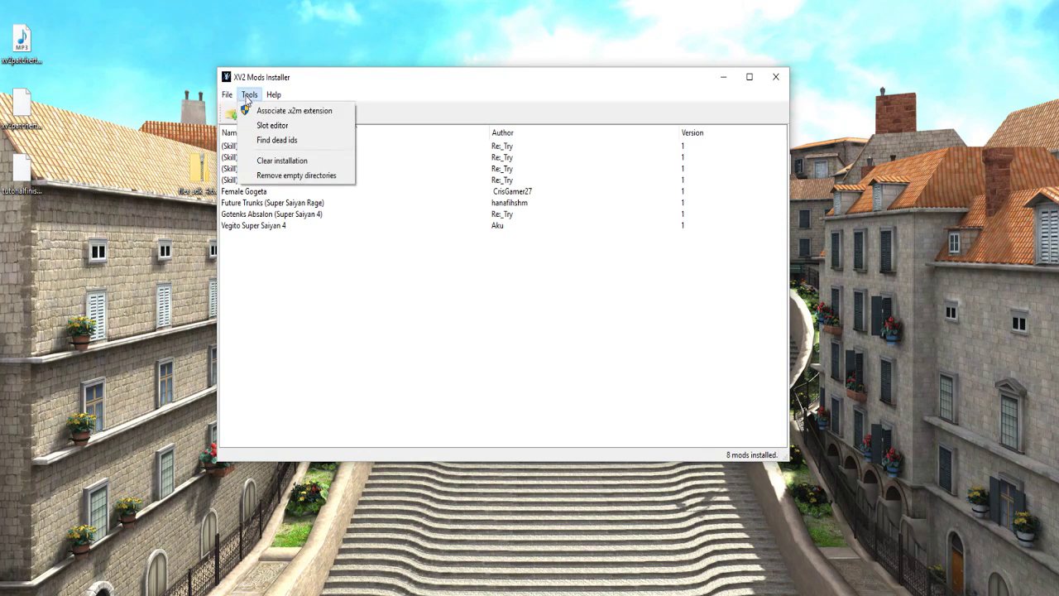
click(286, 163)
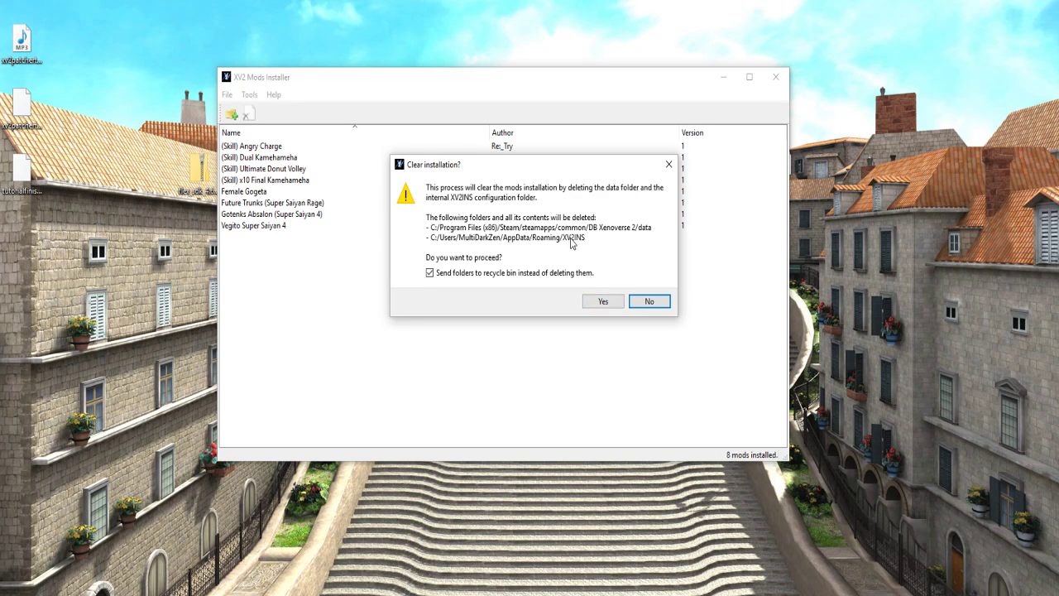
click(604, 303)
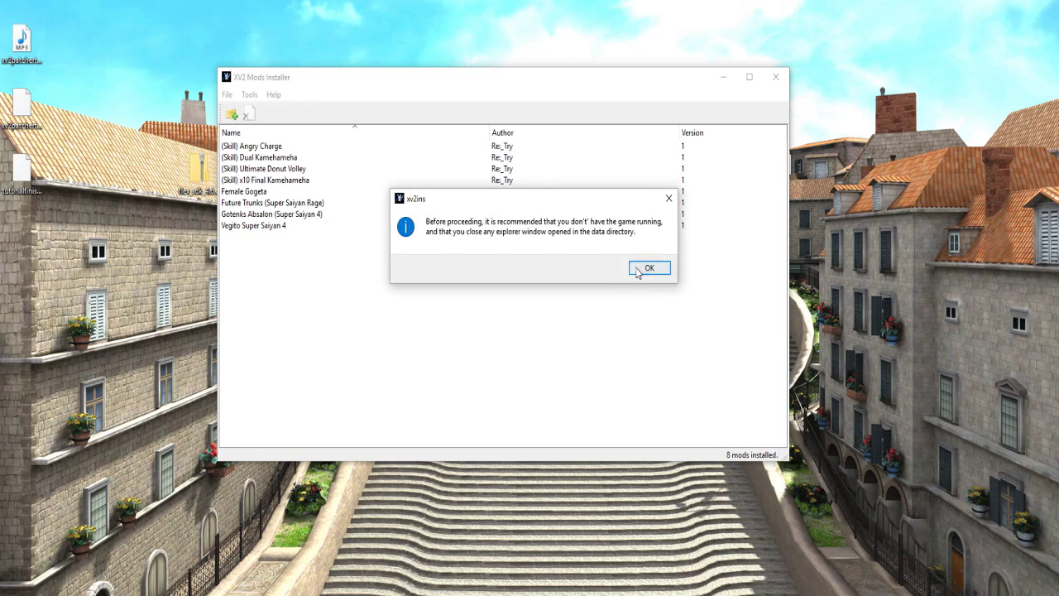
click(640, 268)
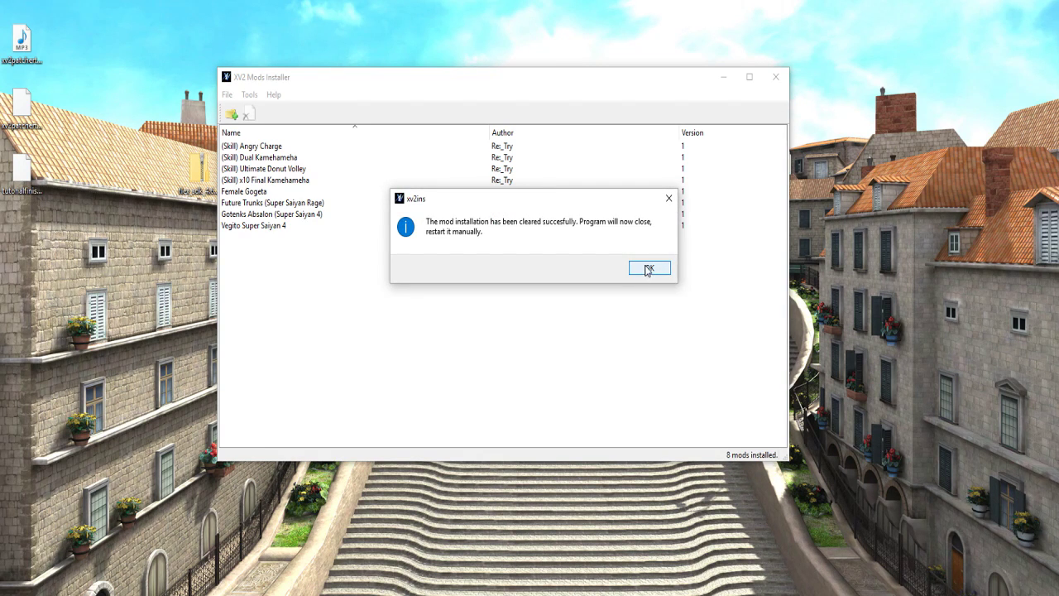
click(650, 269)
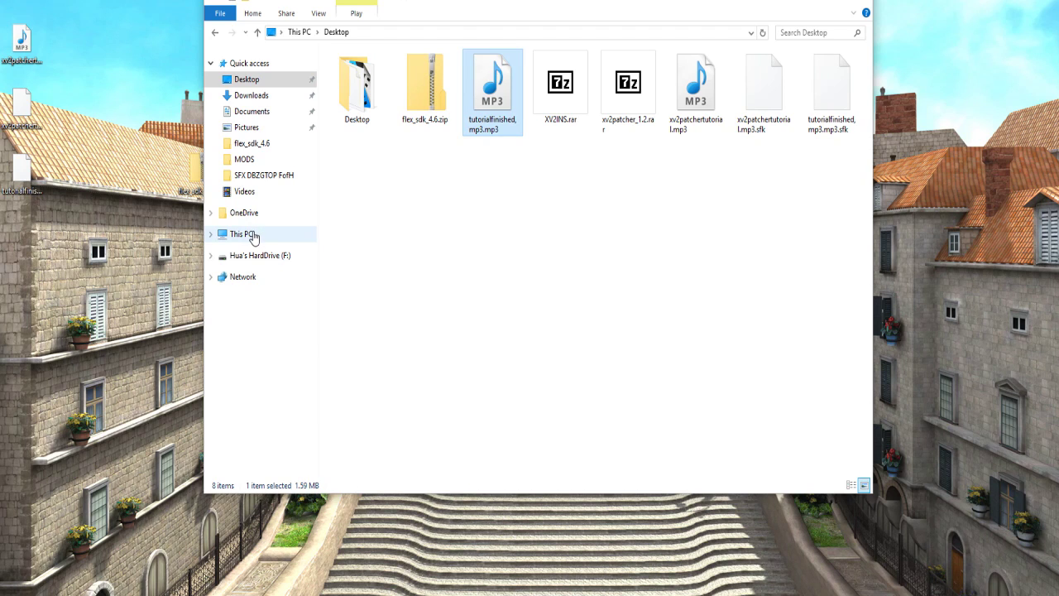
- Browse from This PC through C:, Program Files (x86), Steam and steamapps into common
click(253, 236)
double_click(361, 184)
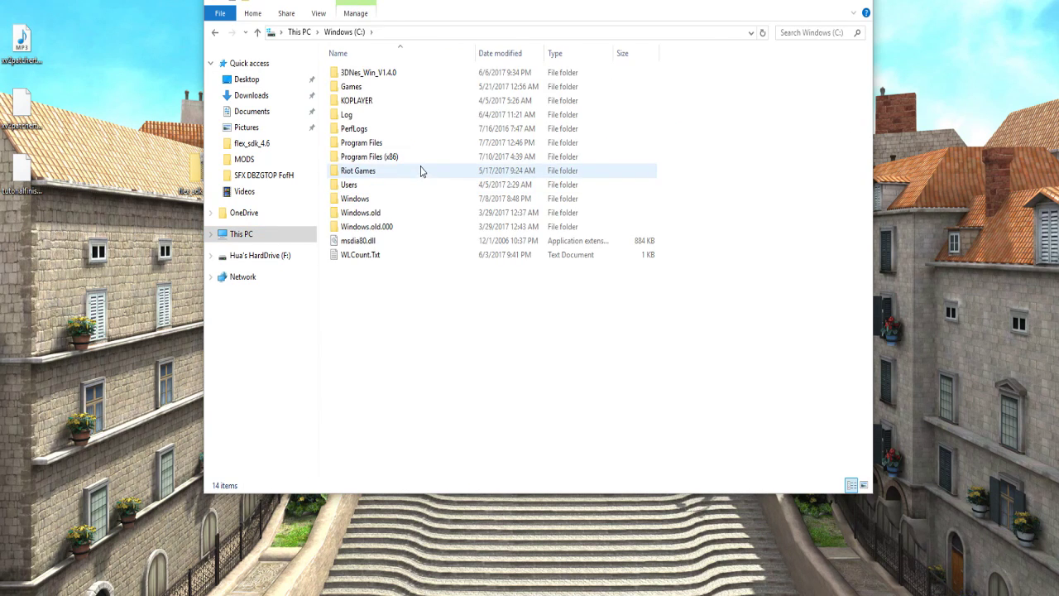
double_click(419, 161)
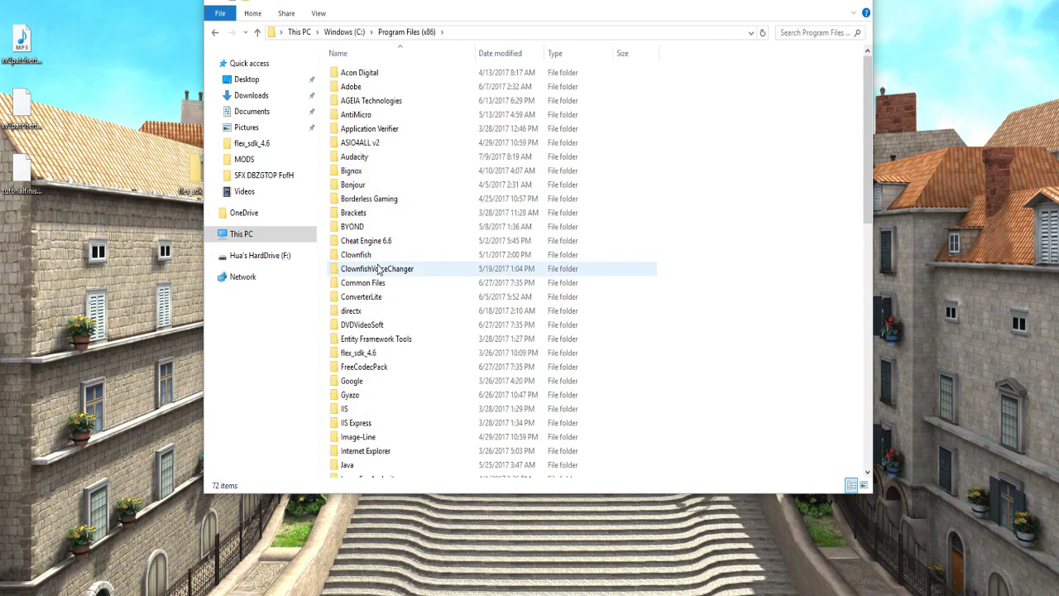
scroll(386, 278, down, 2)
scroll(386, 284, down, 11)
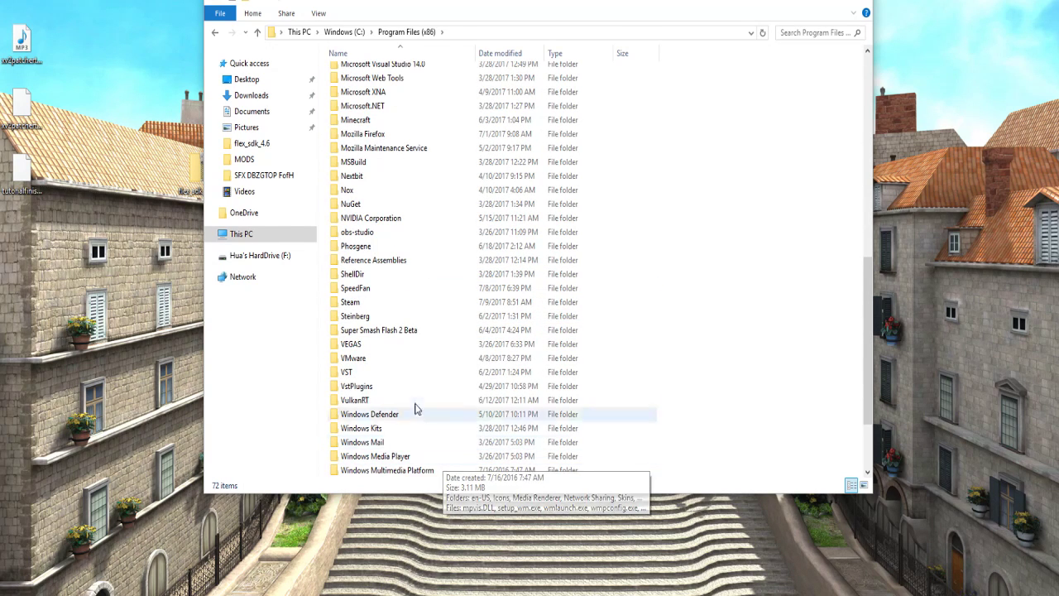
double_click(419, 218)
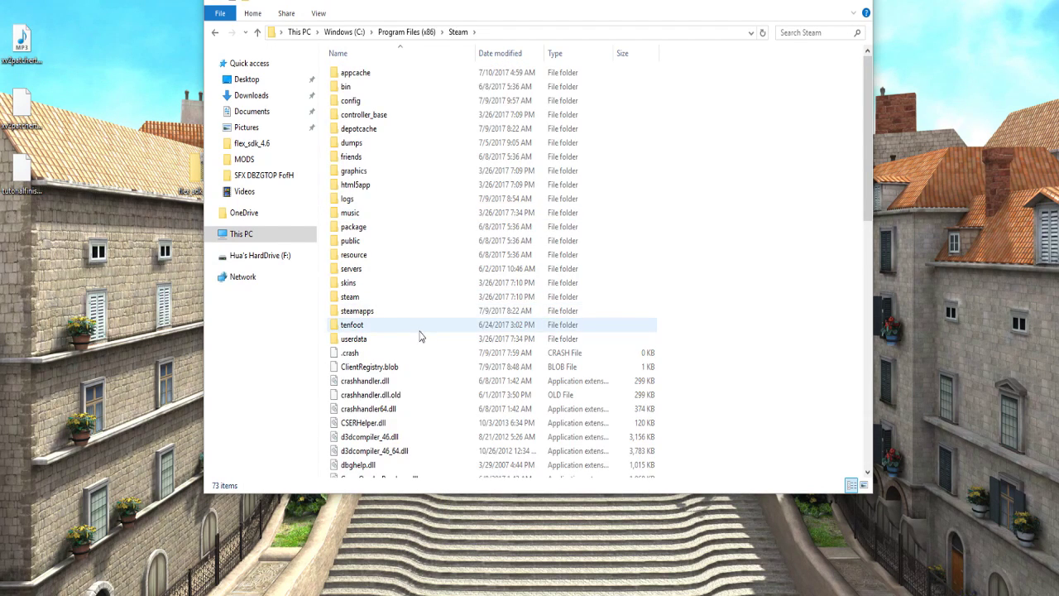
double_click(419, 314)
double_click(360, 73)
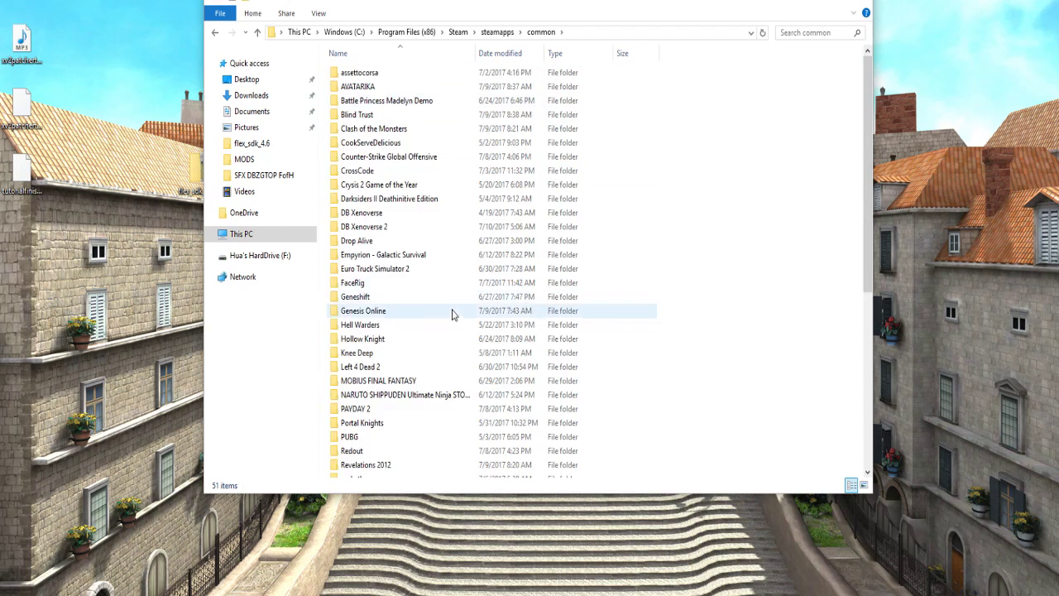
- Scroll the common games list, selecting Sonic Generations, to locate the DB Xenoverse 2 folder
scroll(437, 250, down, 4)
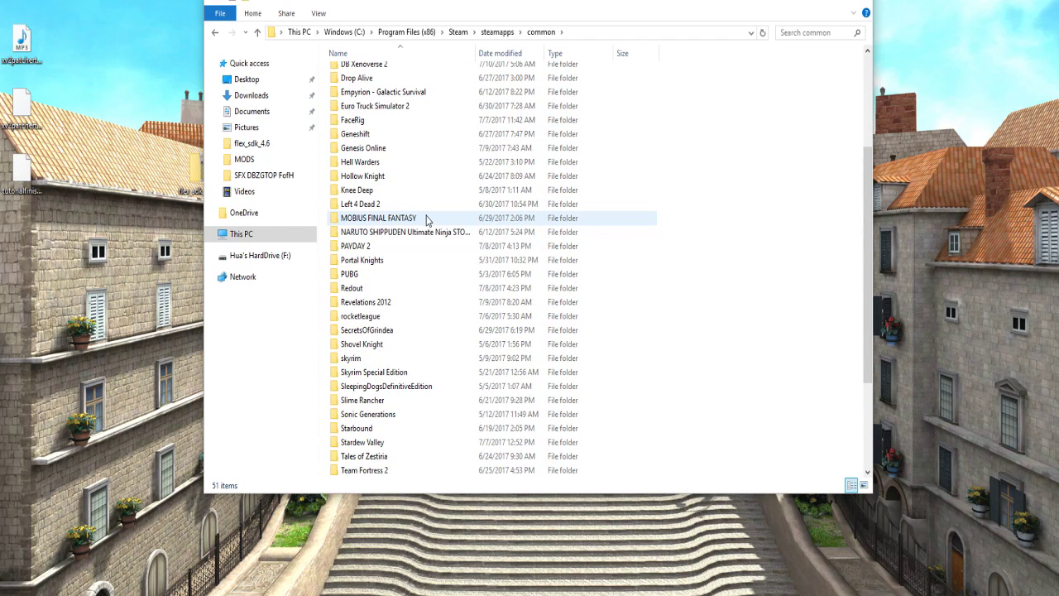
scroll(427, 219, down, 2)
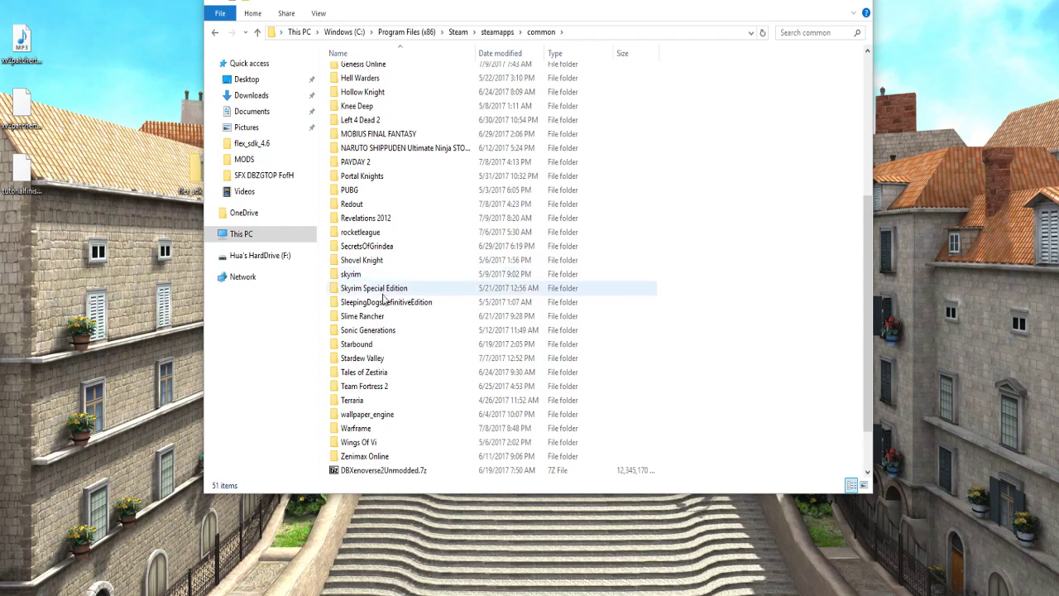
click(386, 330)
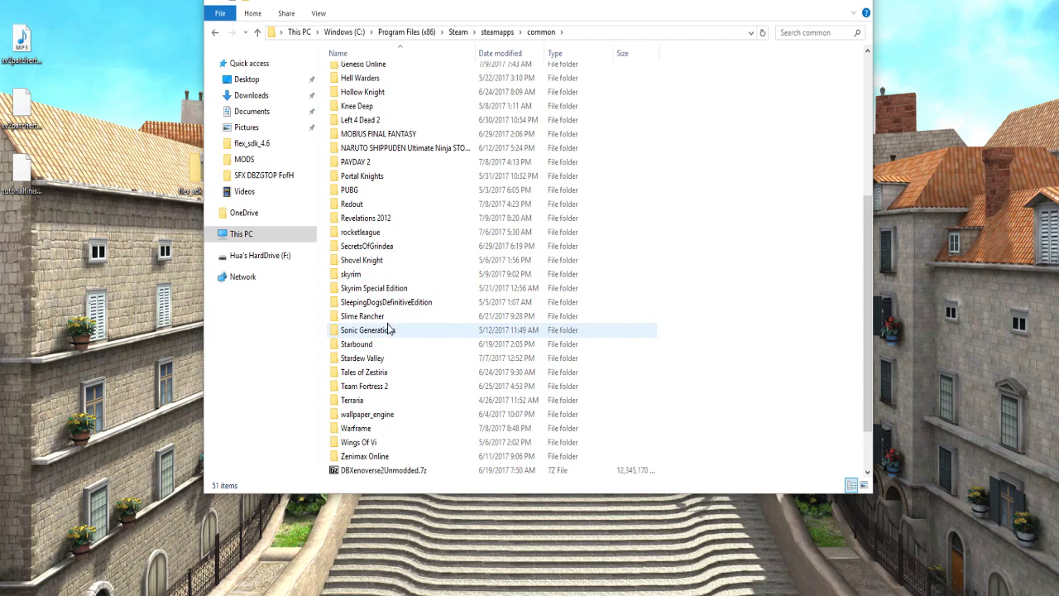
scroll(357, 392, down, 2)
scroll(372, 323, up, 2)
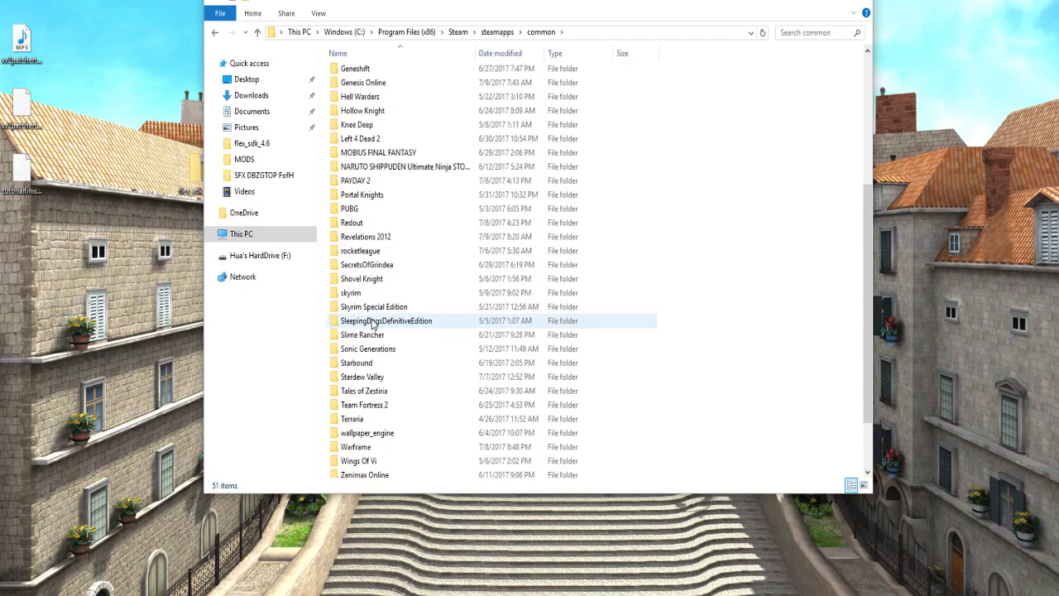
scroll(372, 323, up, 5)
- Launch xv2ins.exe from DB Xenoverse 2 and set the Flex compiler to flex_sdk_4.6\bin\mxmlc.exe
double_click(377, 234)
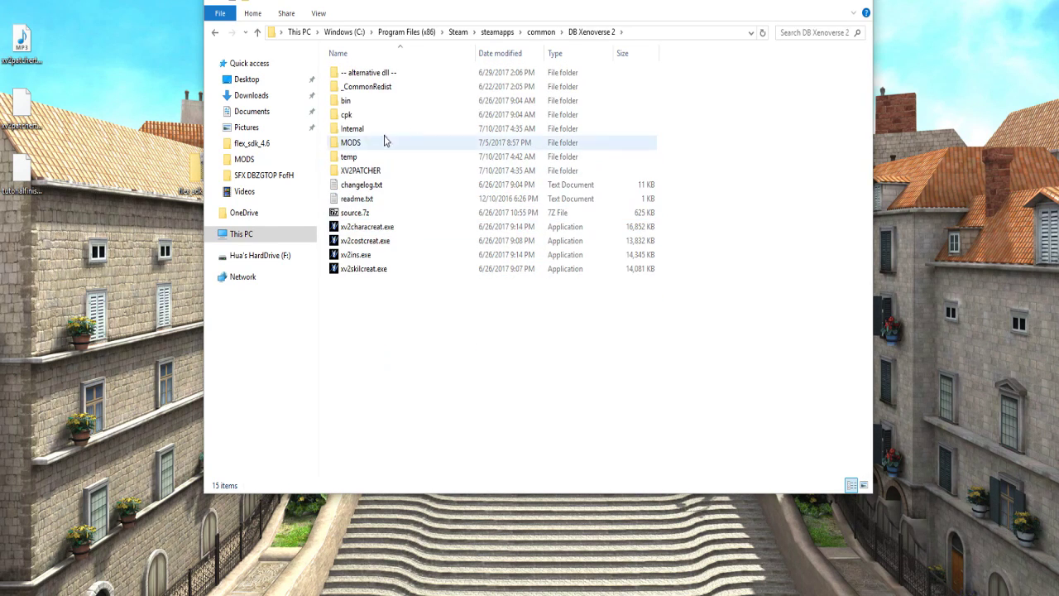
double_click(371, 257)
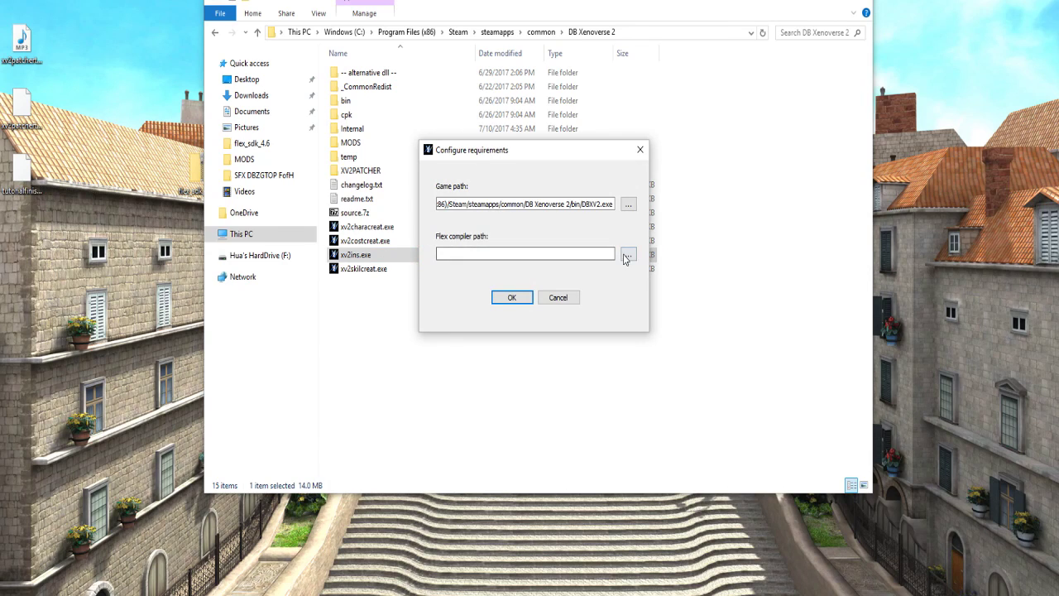
click(630, 257)
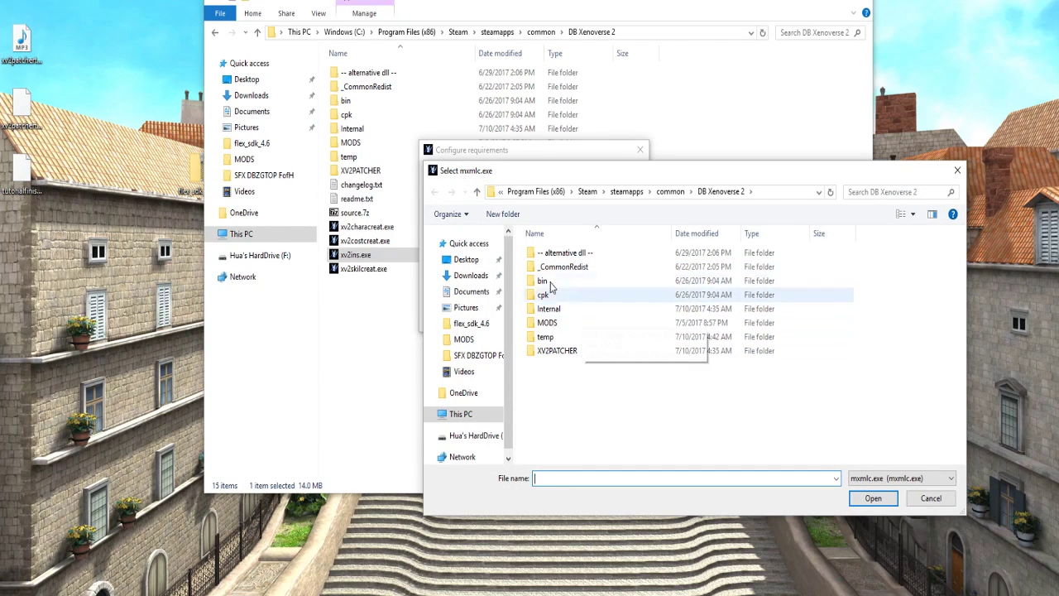
click(471, 323)
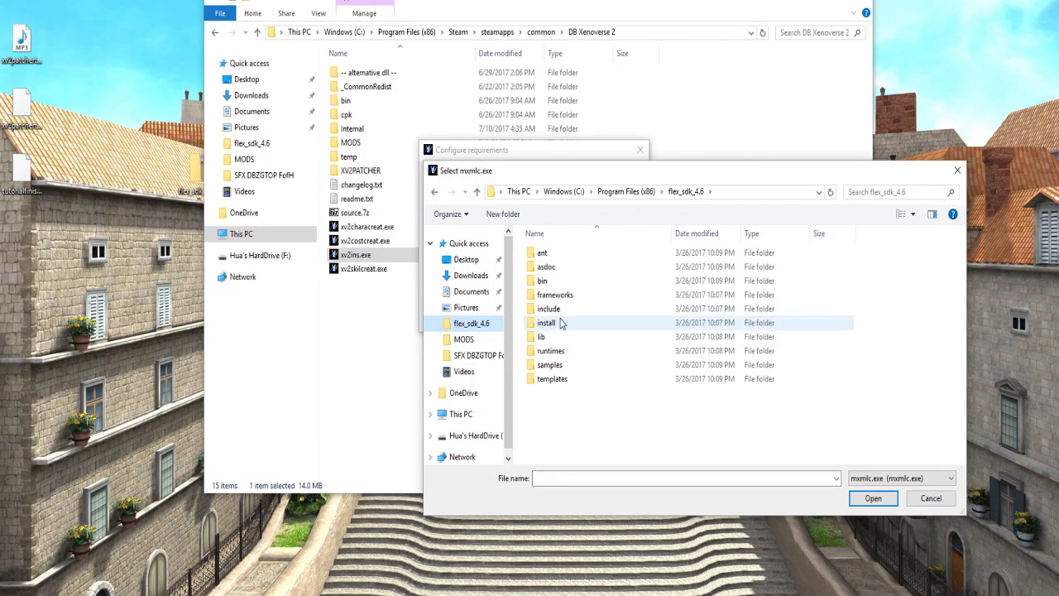
double_click(571, 281)
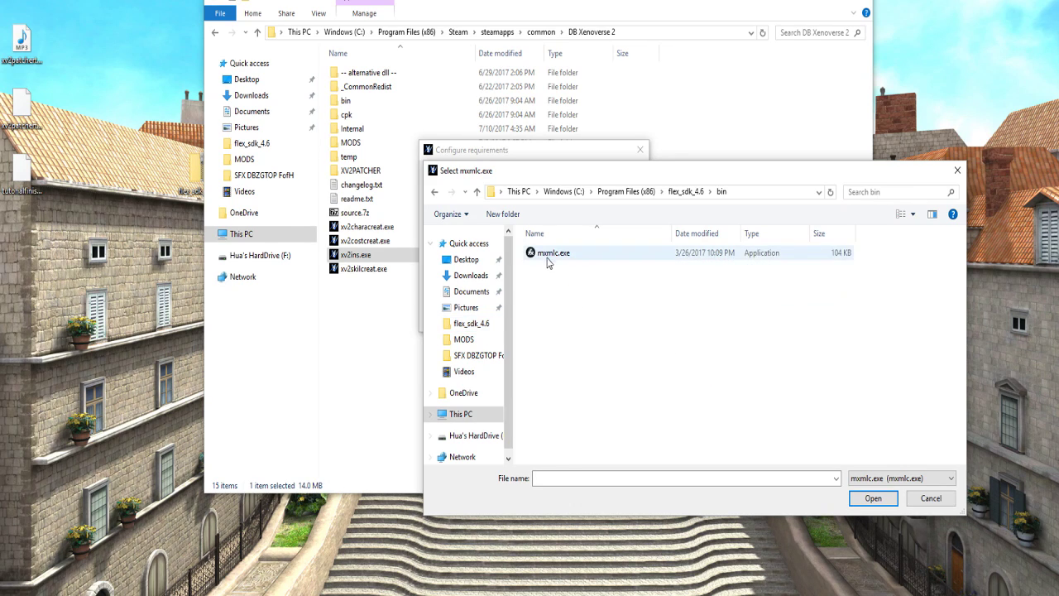
double_click(552, 252)
click(507, 298)
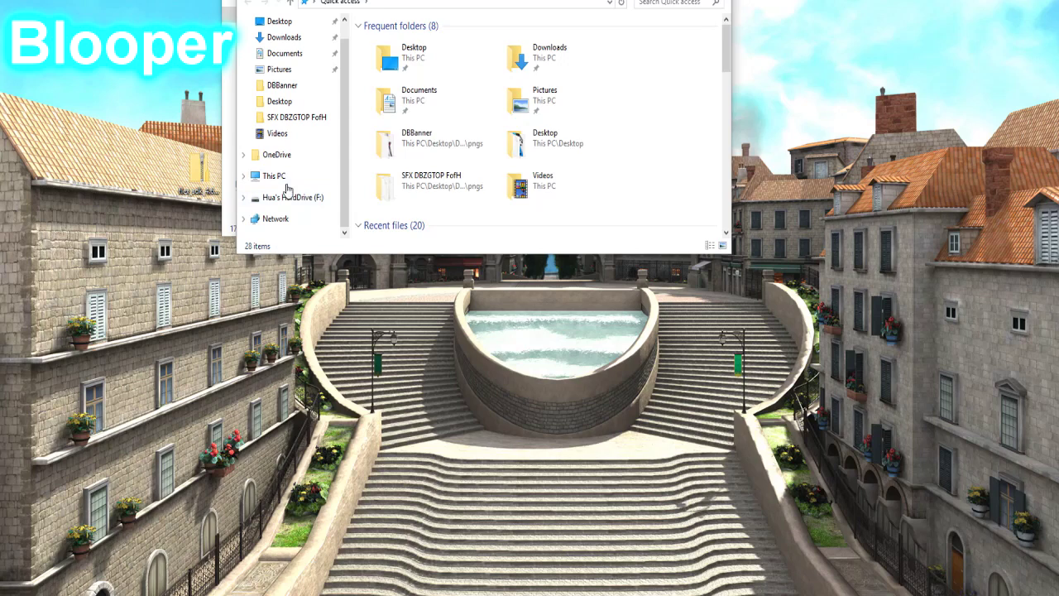
- Navigate This PC > C: > Program Files (x86) > Steam > steamapps > common > DB Xenoverse 2
click(269, 175)
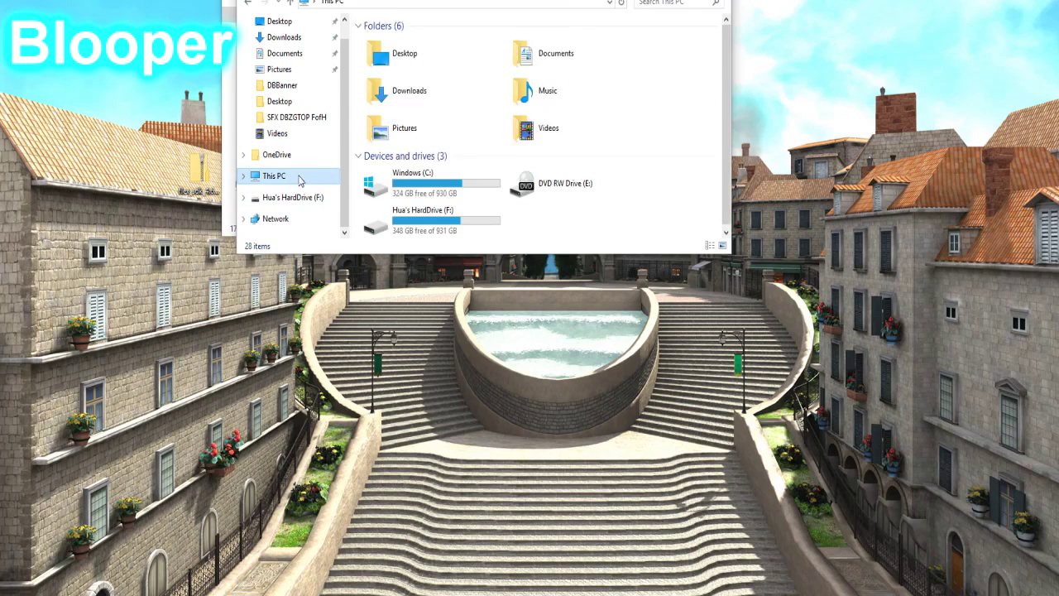
double_click(400, 178)
double_click(424, 144)
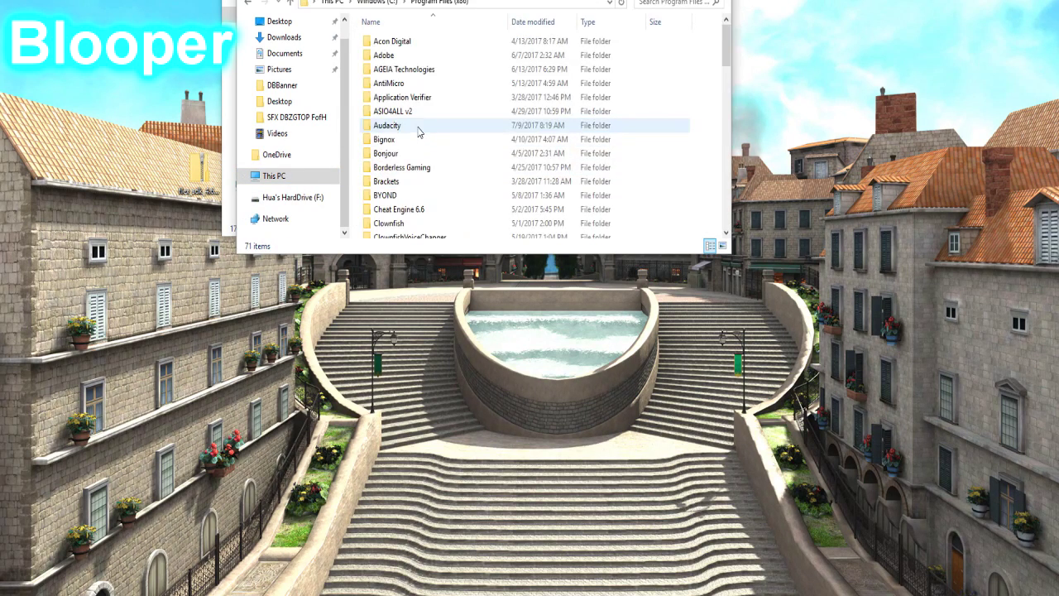
scroll(418, 133, down, 7)
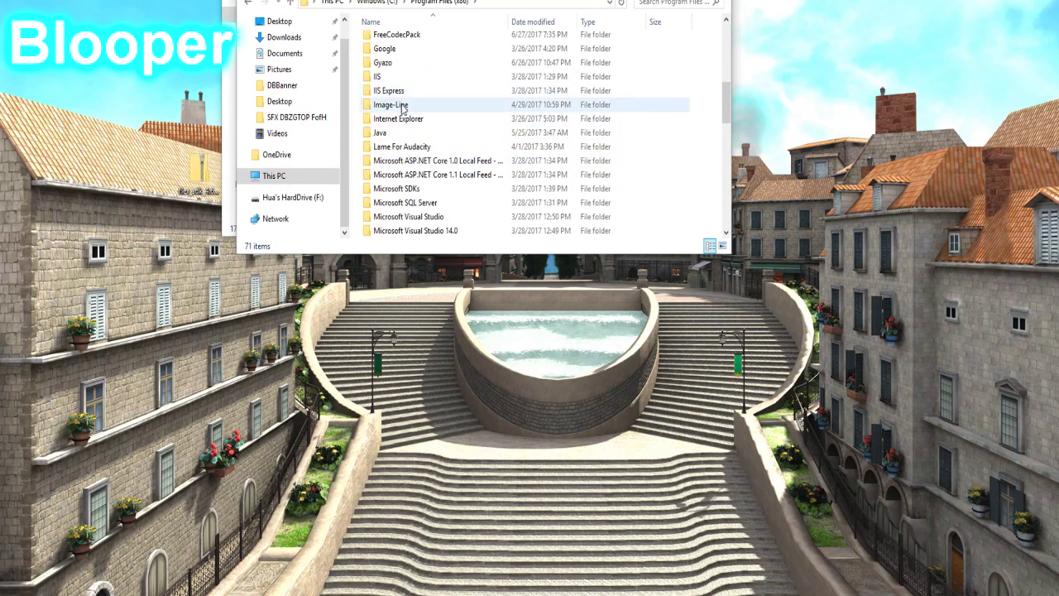
scroll(403, 108, down, 5)
double_click(391, 173)
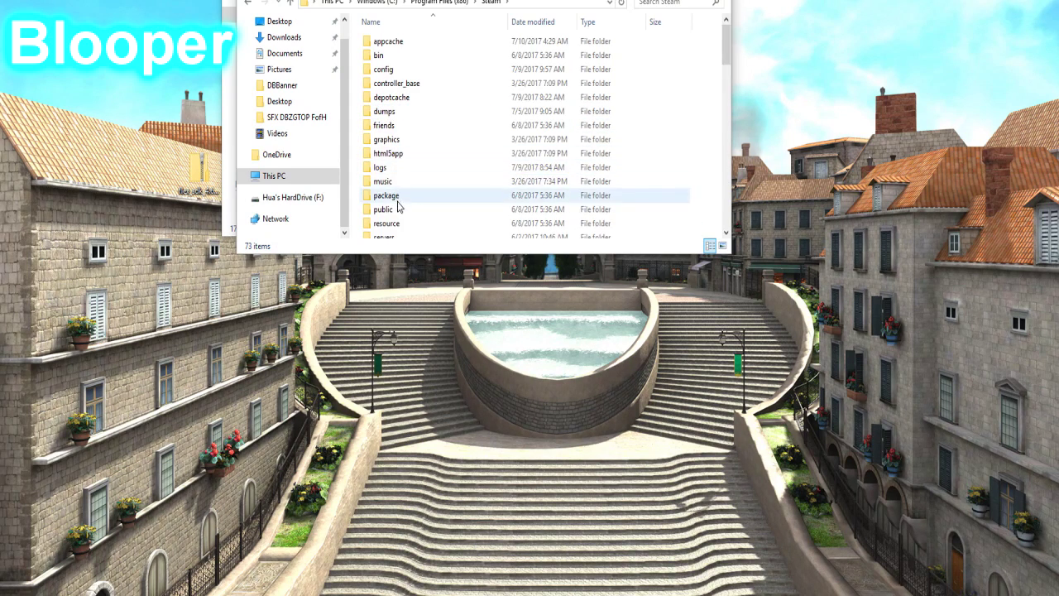
scroll(403, 199, down, 3)
double_click(408, 168)
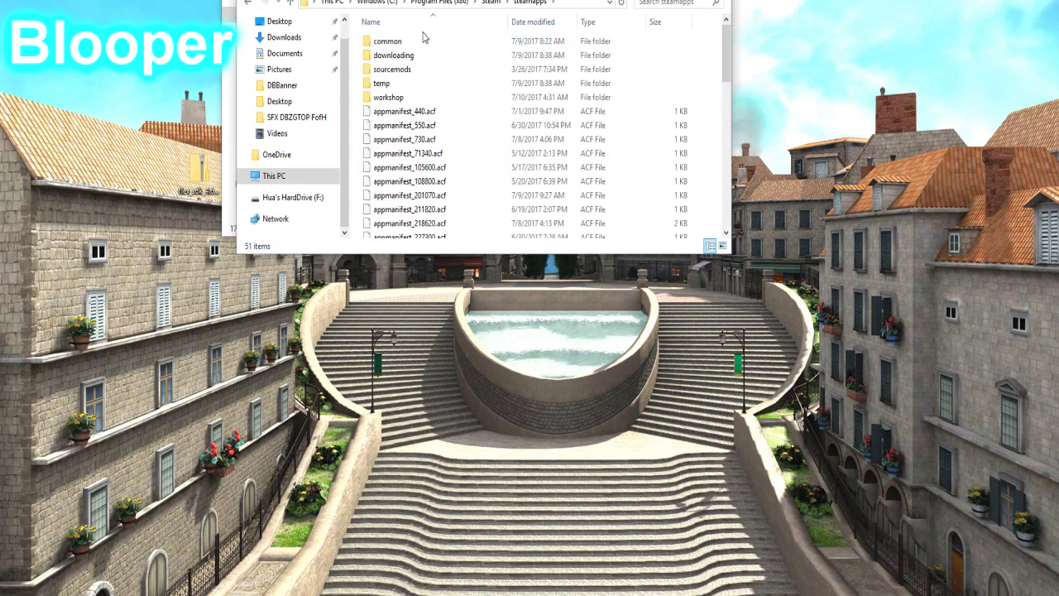
double_click(423, 39)
scroll(428, 144, down, 1)
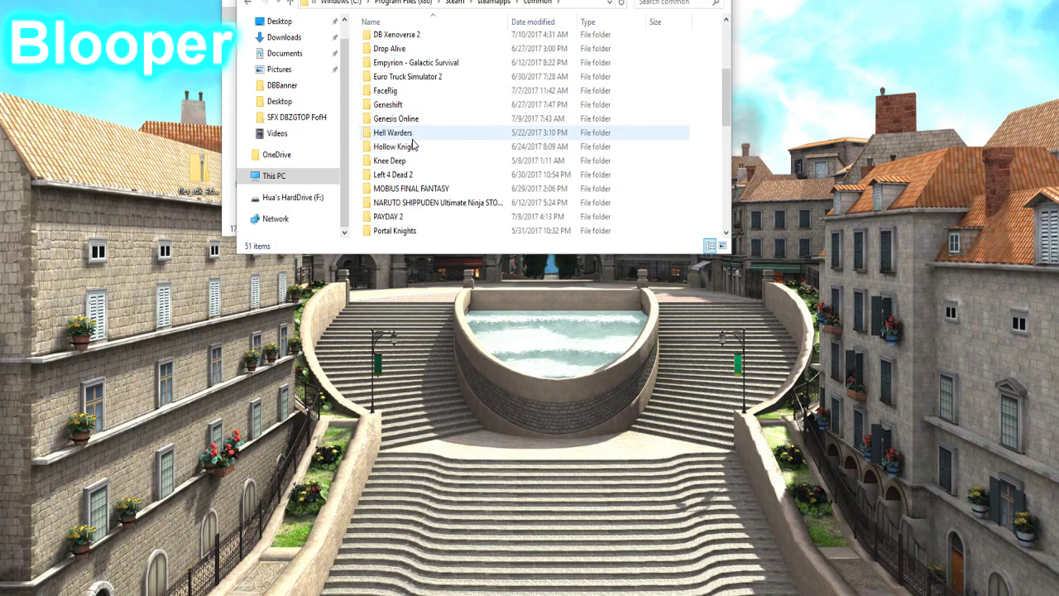
double_click(410, 35)
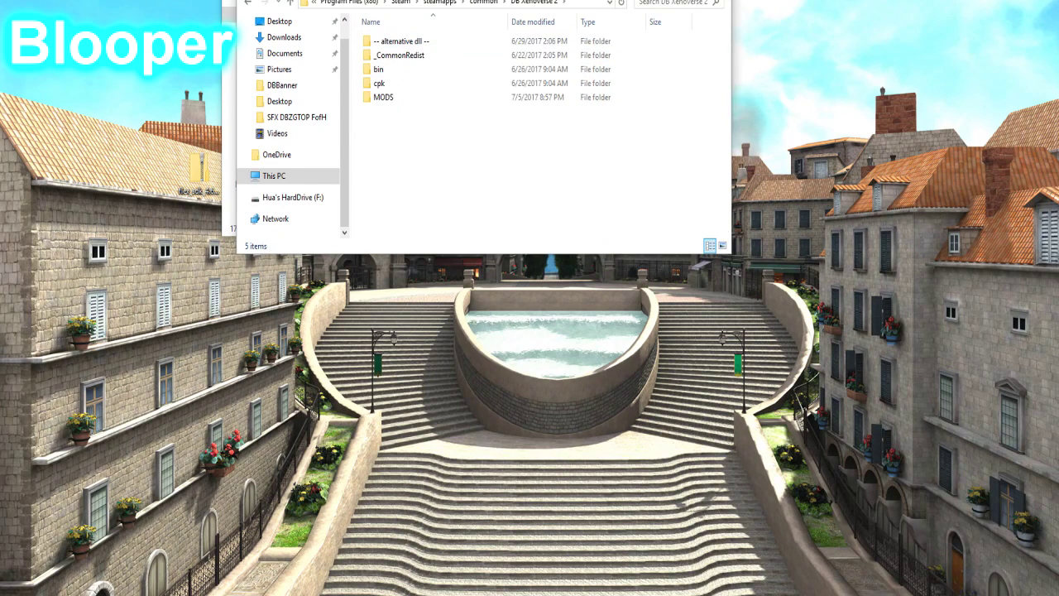
- Search the flex_sdk_4.6 frameworks libs, projects and locale folders for mxmlc.exe
drag(420, 11, 739, 22)
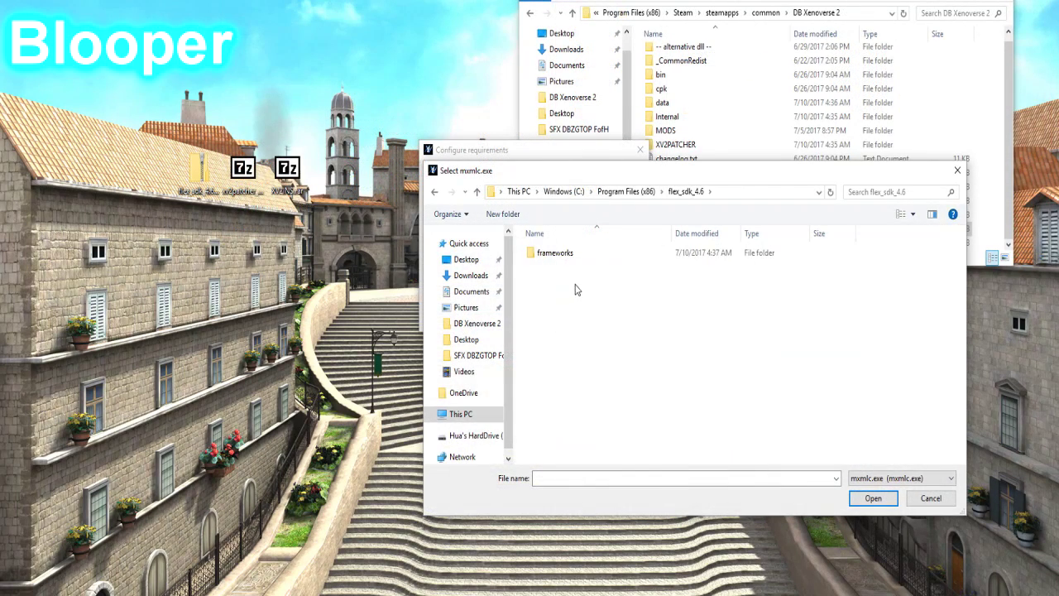
double_click(567, 256)
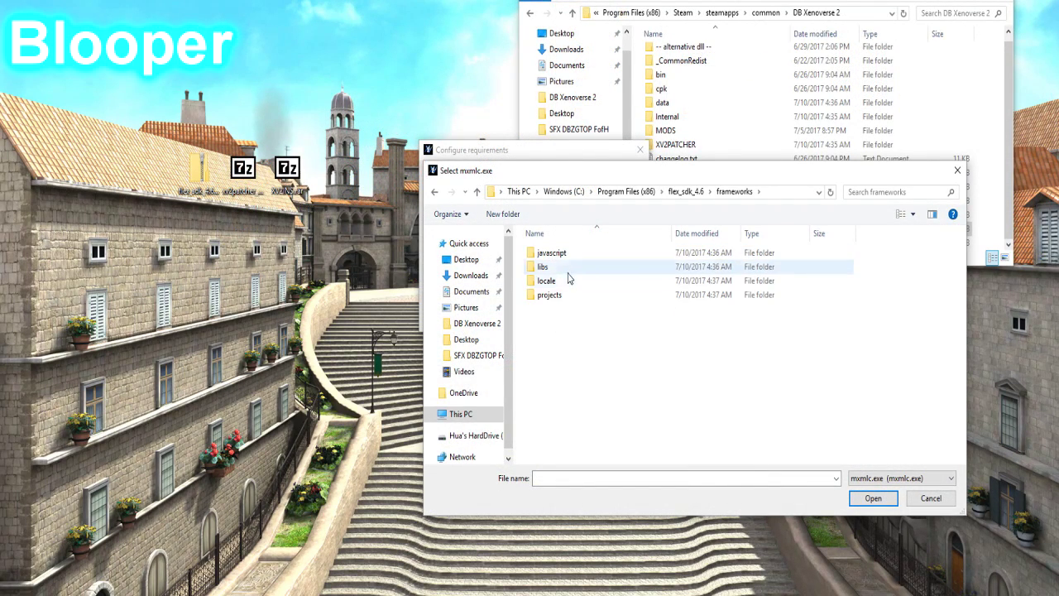
click(570, 272)
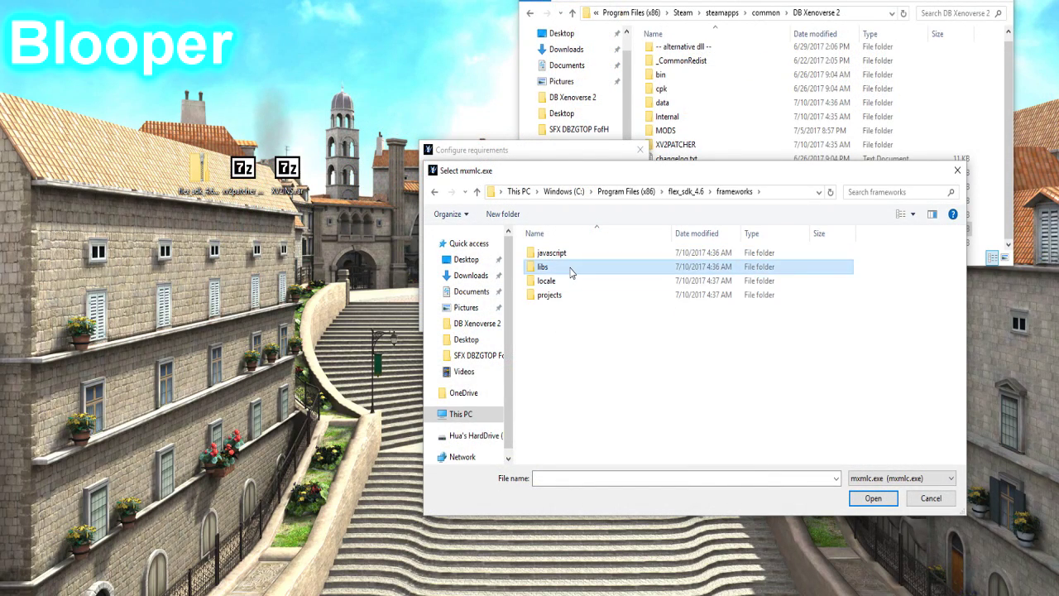
click(435, 197)
double_click(575, 295)
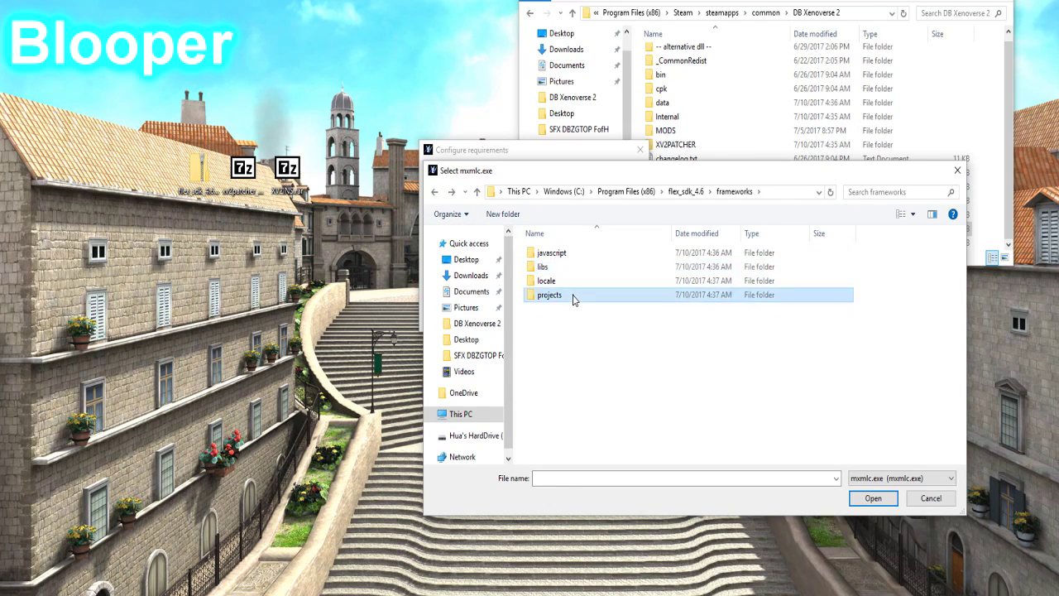
click(434, 195)
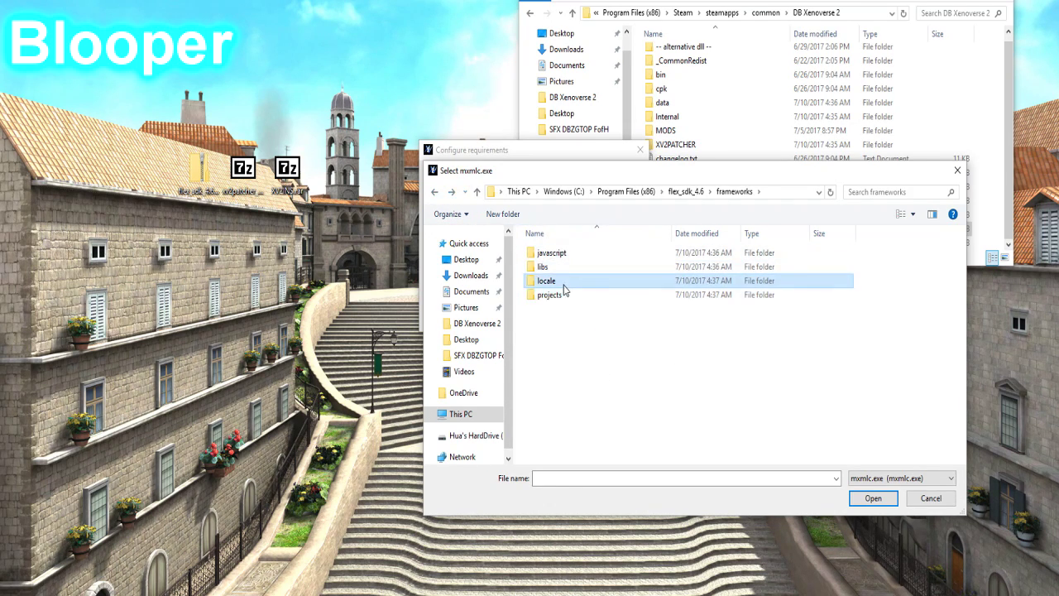
double_click(548, 280)
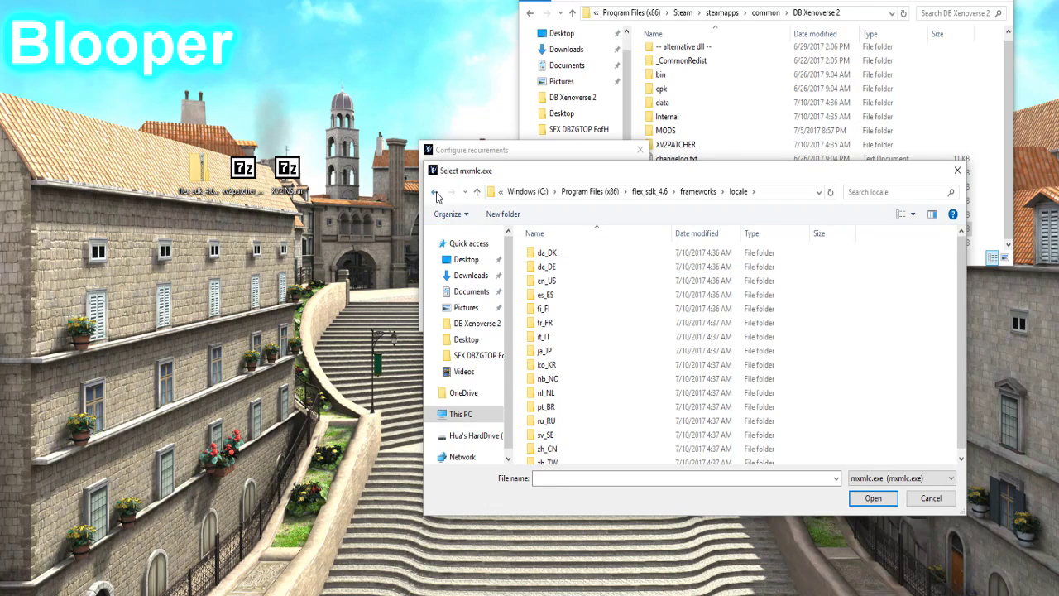
click(434, 192)
- Check javascript\fabridge, then bring forward the flex_sdk_4.6.zip copy progress at 11%
double_click(588, 254)
double_click(589, 255)
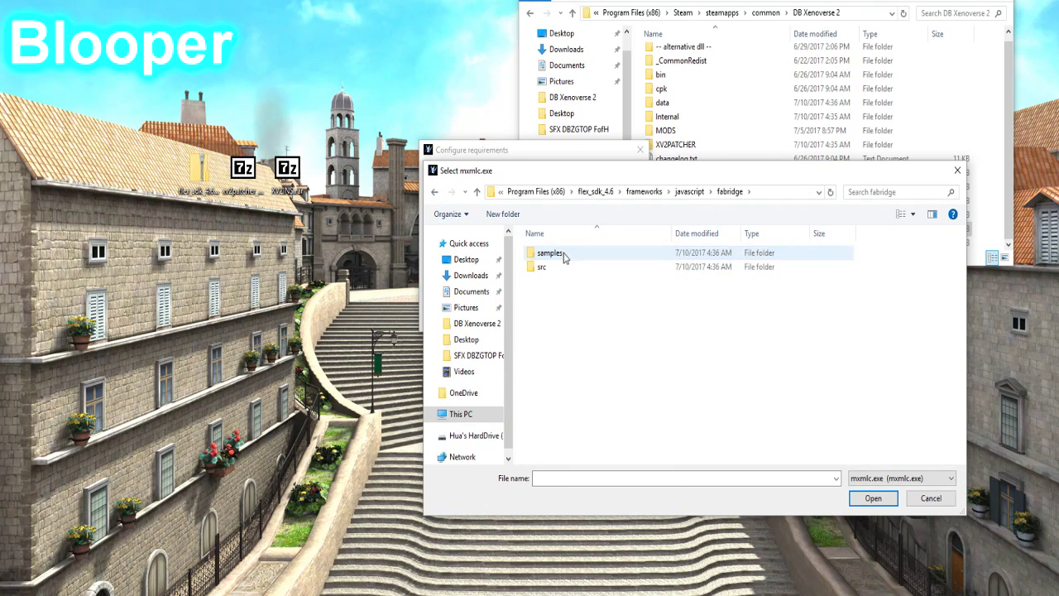
click(564, 255)
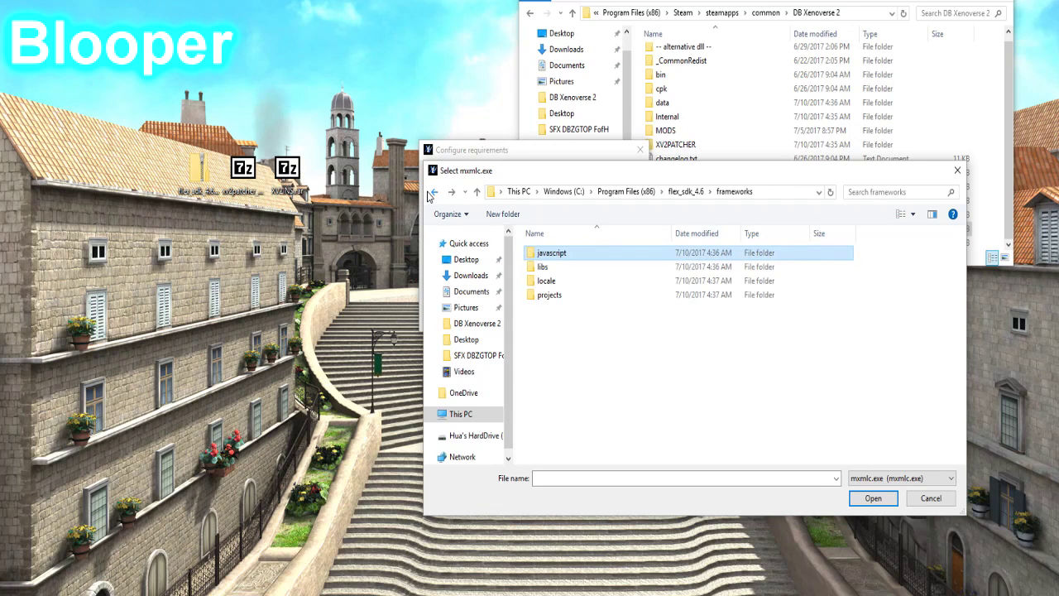
click(1058, 141)
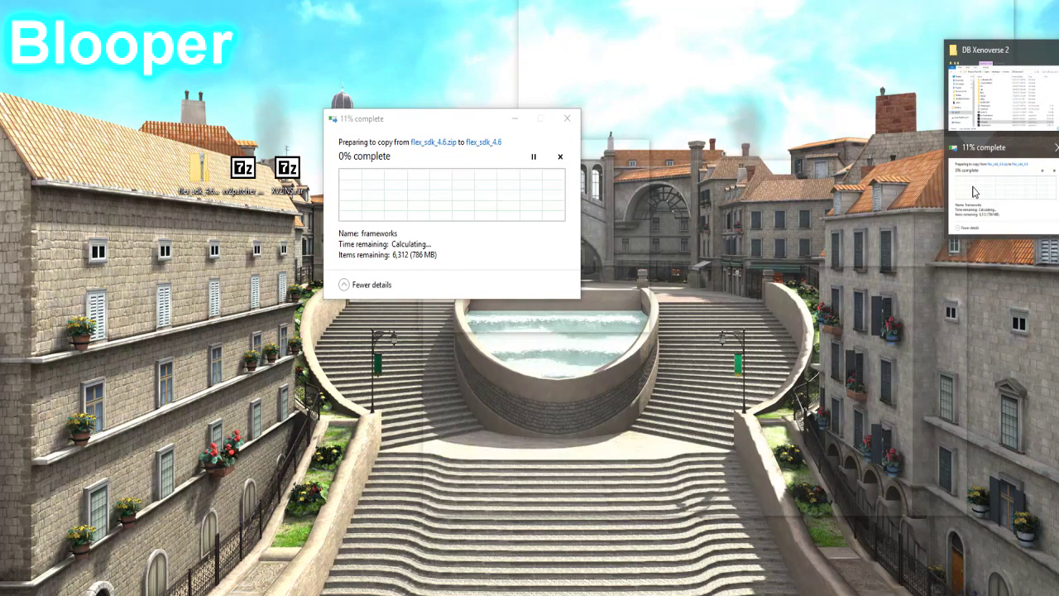
click(973, 192)
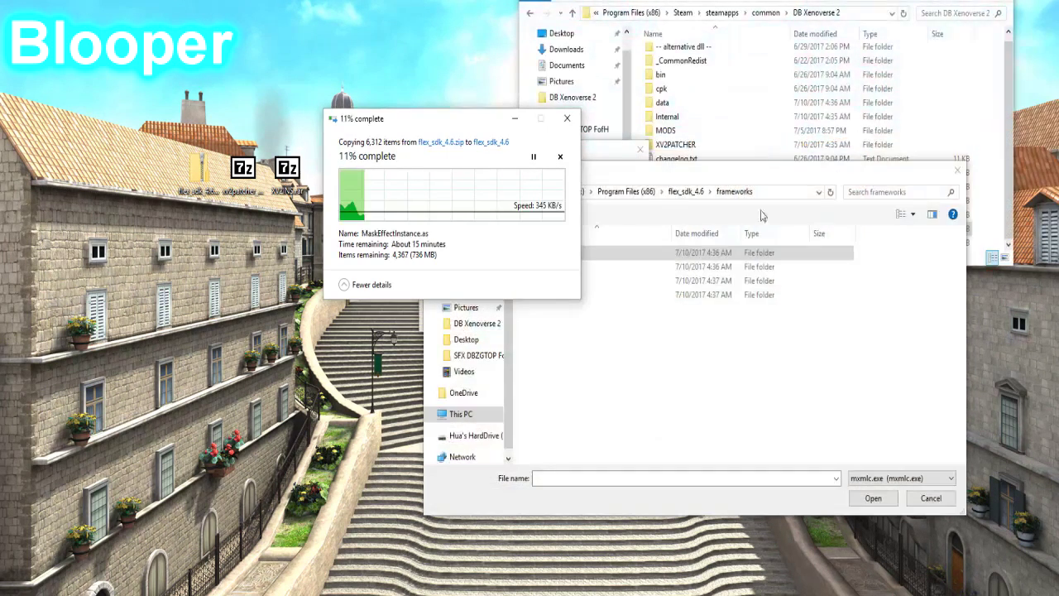